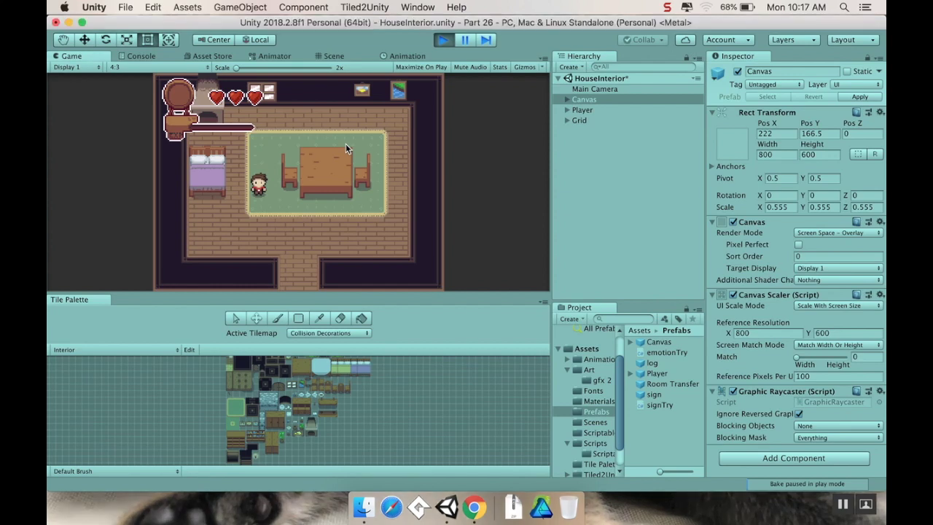
Step: Walk the player to the room's top-left, along the top wall and down the rug's right side
key("Left")
key("Up")
key("Left")
key("Up")
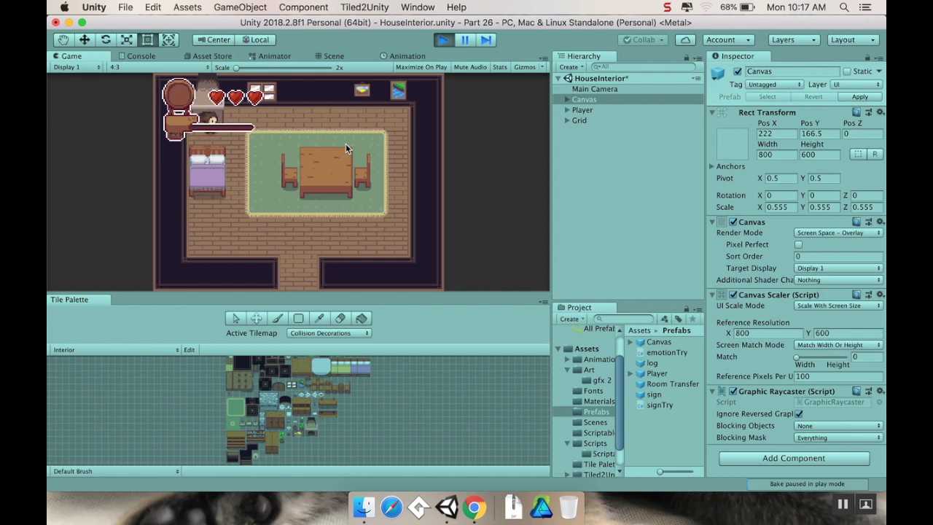
key("Right")
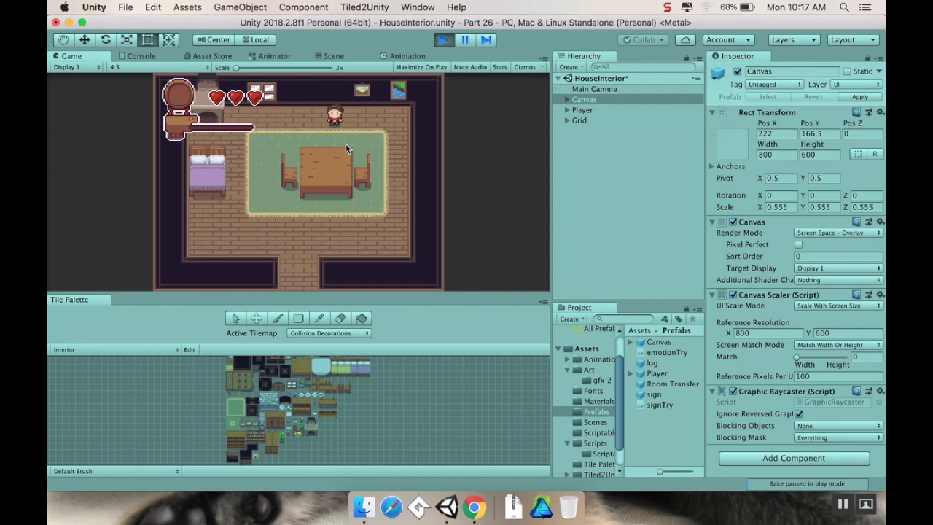
key("Down")
key("Left")
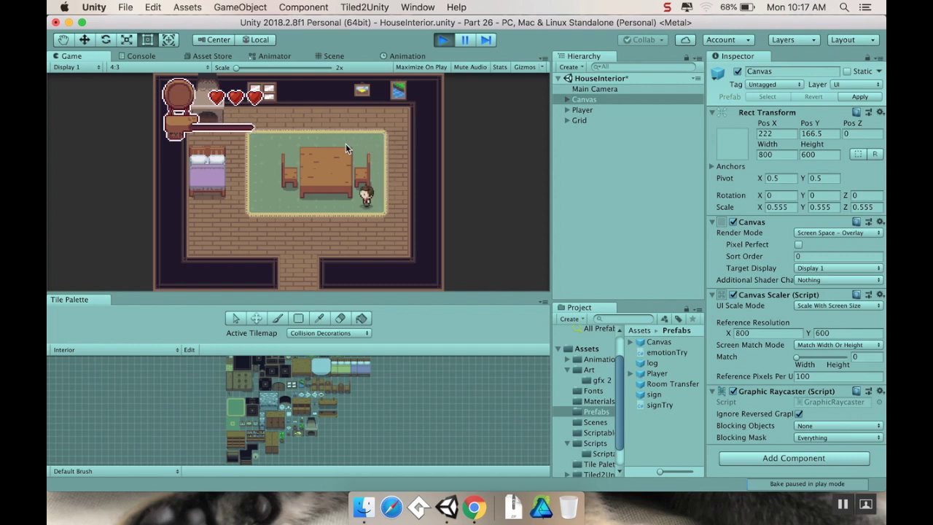
Step: Walk the player along the rug's lower edge, across the lower floor and back up-left
key("Left")
key("Down")
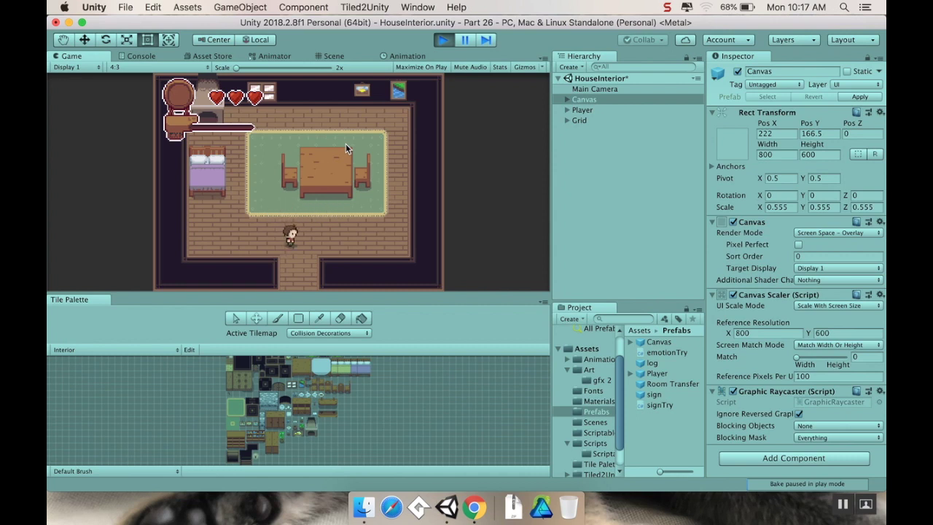
key("Down")
key("Up")
key("Left")
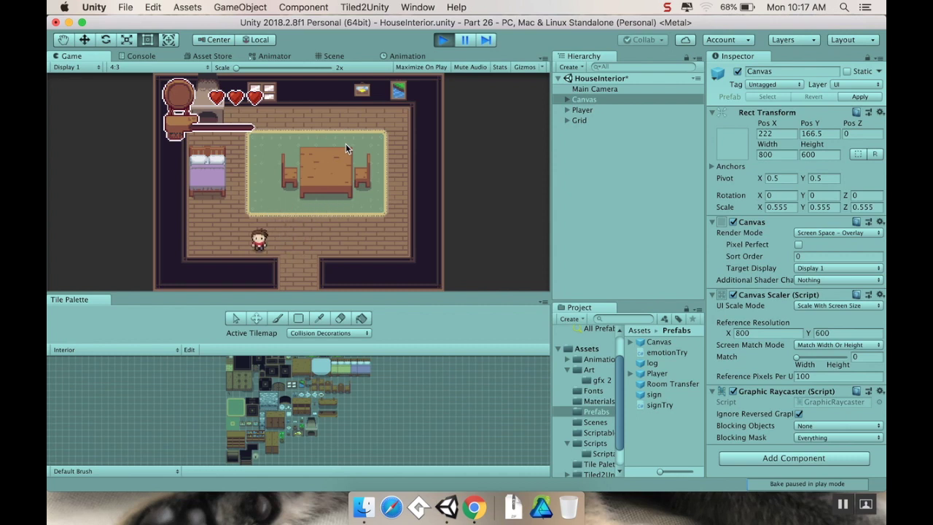
key("Right")
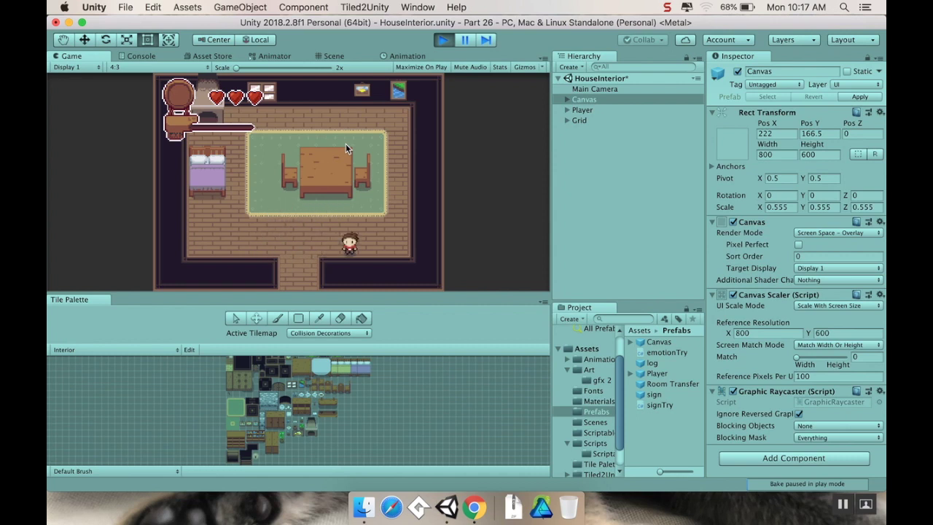
key("Up")
key("Left")
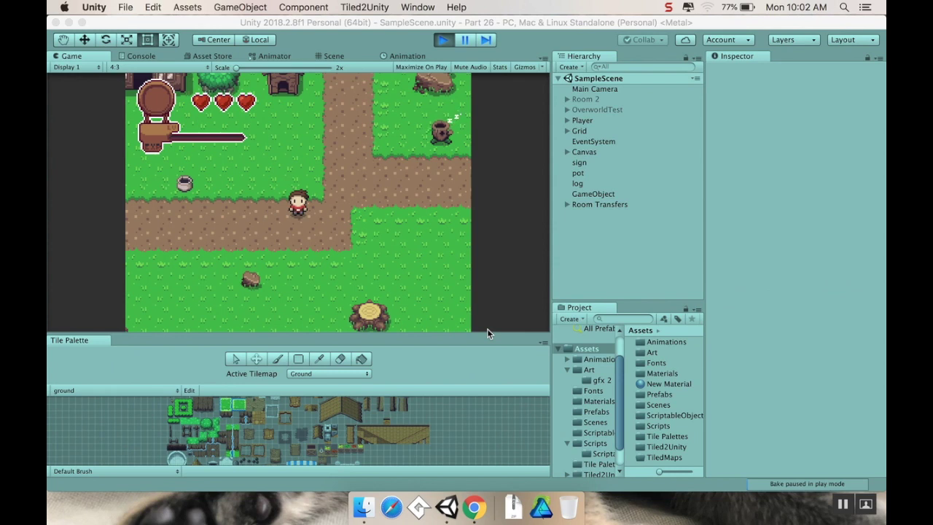
Step: Walk the player left along the path into The Homestead area and down
left_click(388, 245)
key("Left")
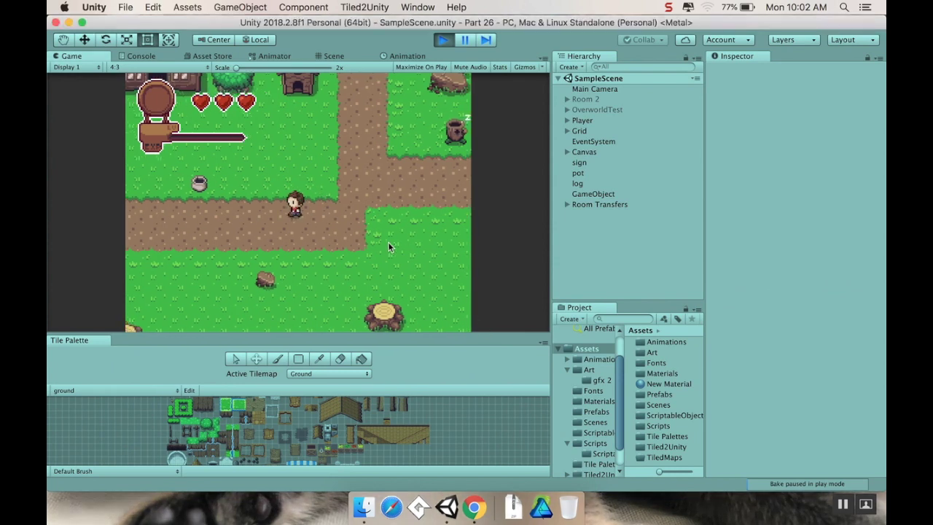
key("Left")
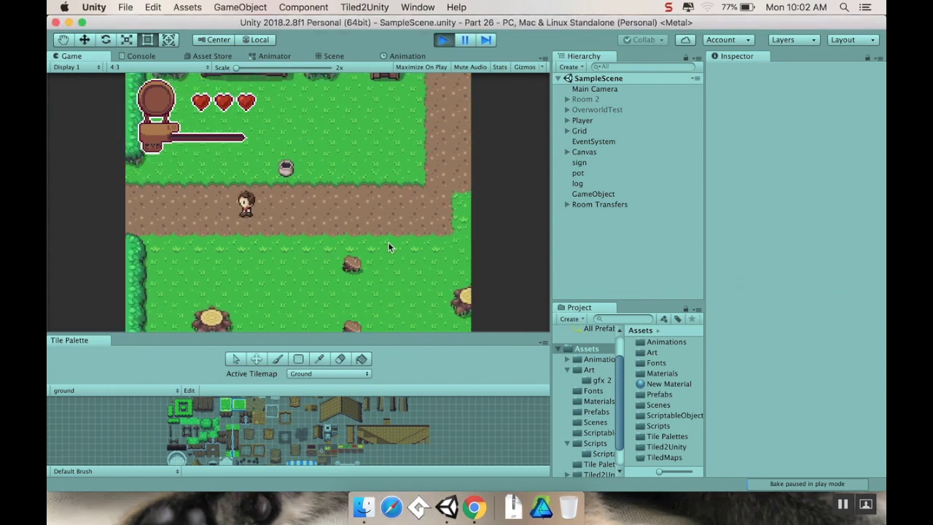
key("Left")
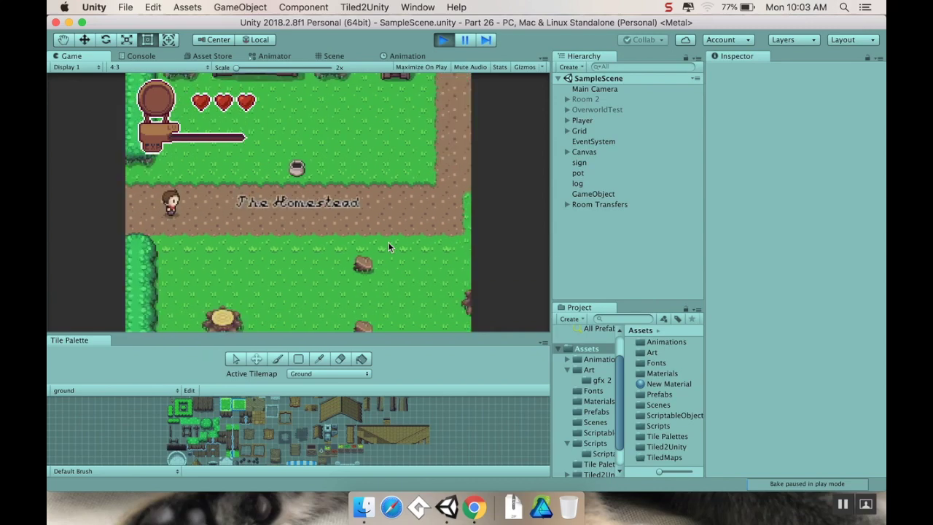
key("Left")
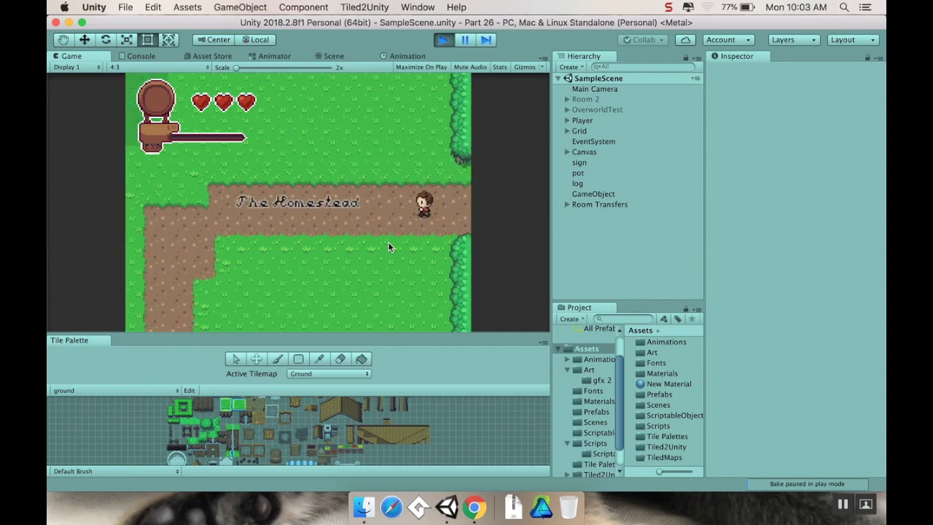
key("Left")
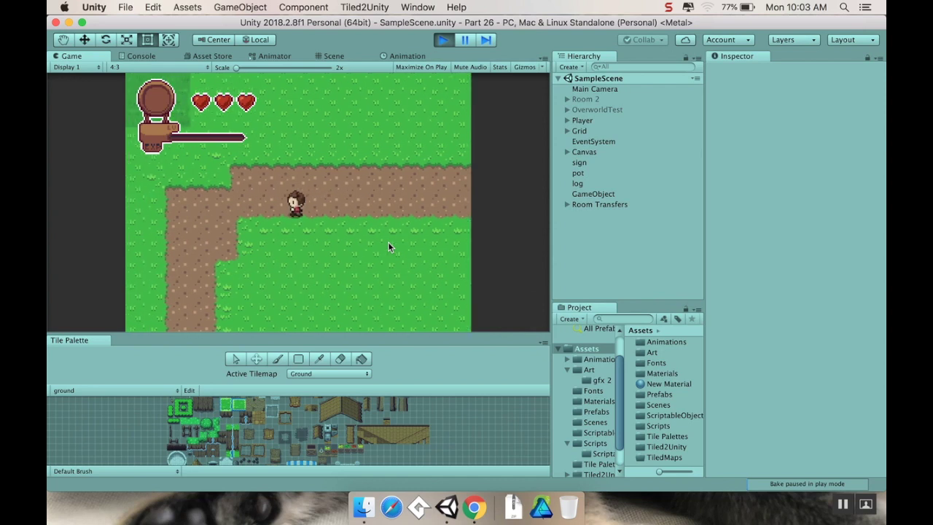
key("Down")
Step: Walk the player up and right to the pot, smash it, and stop the game
key("Up")
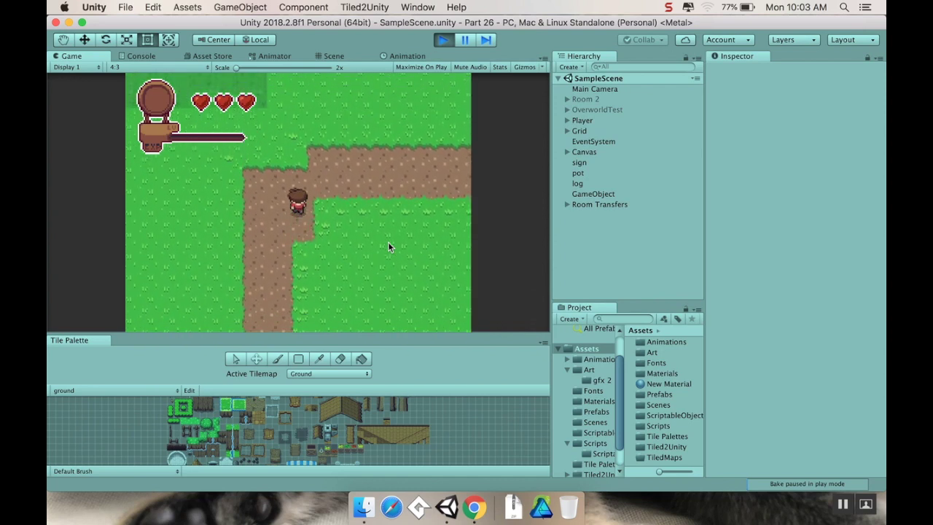
key("Right")
key("Right")
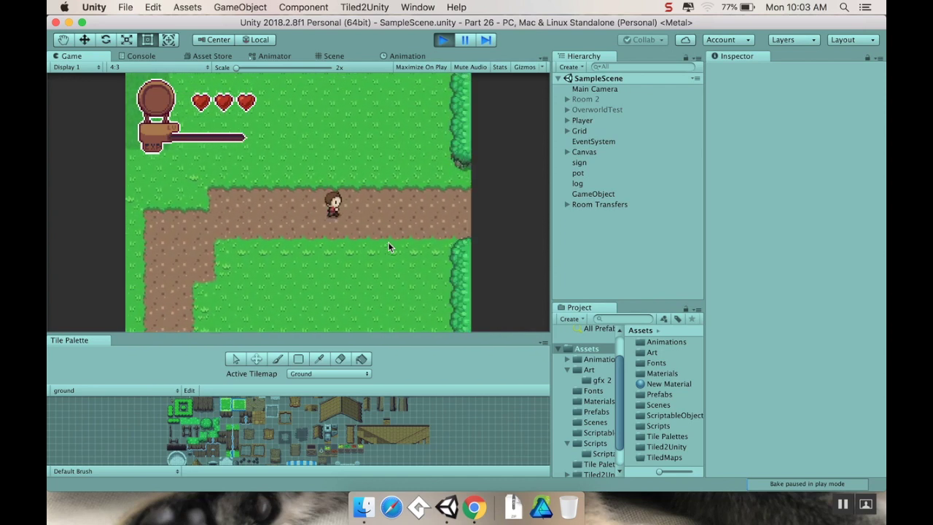
key("Right")
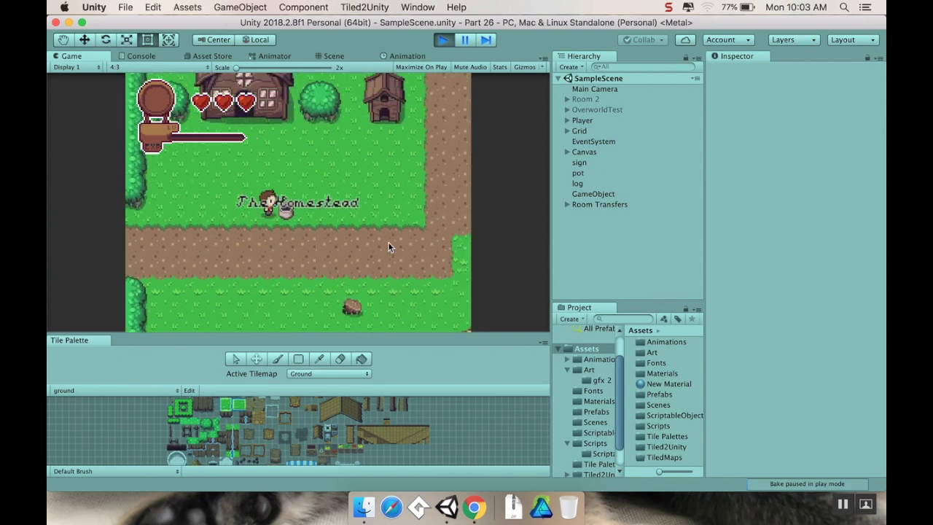
key("Right")
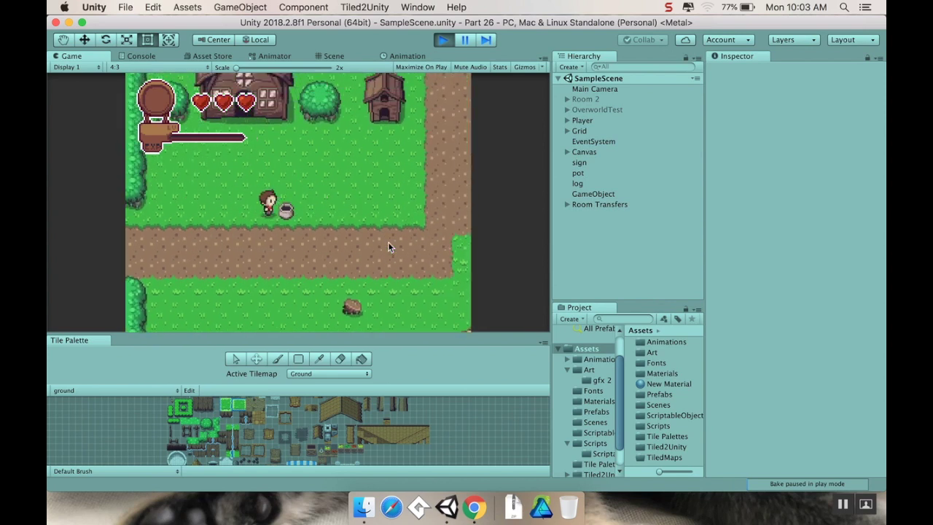
key("space")
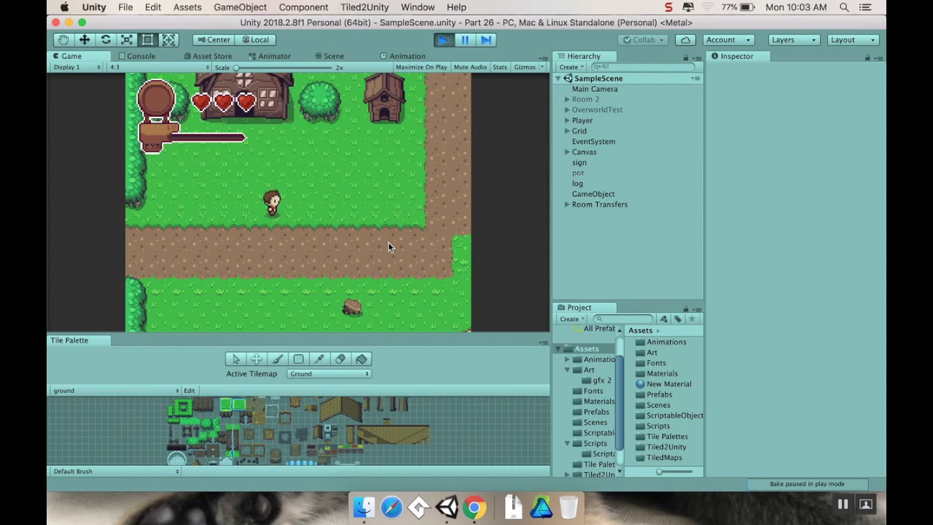
left_click(442, 40)
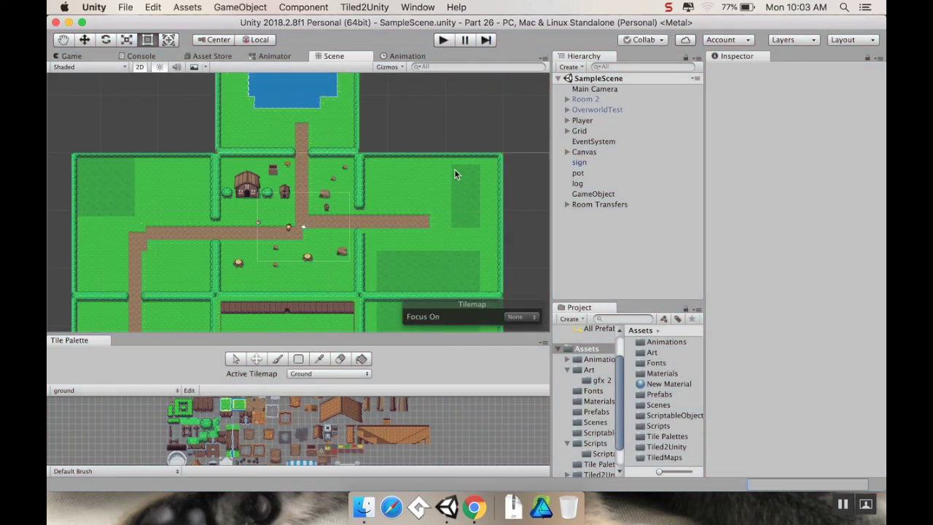
Step: Drag Player and Canvas from the Hierarchy into the Prefabs folder to make them prefabs
left_click(598, 412)
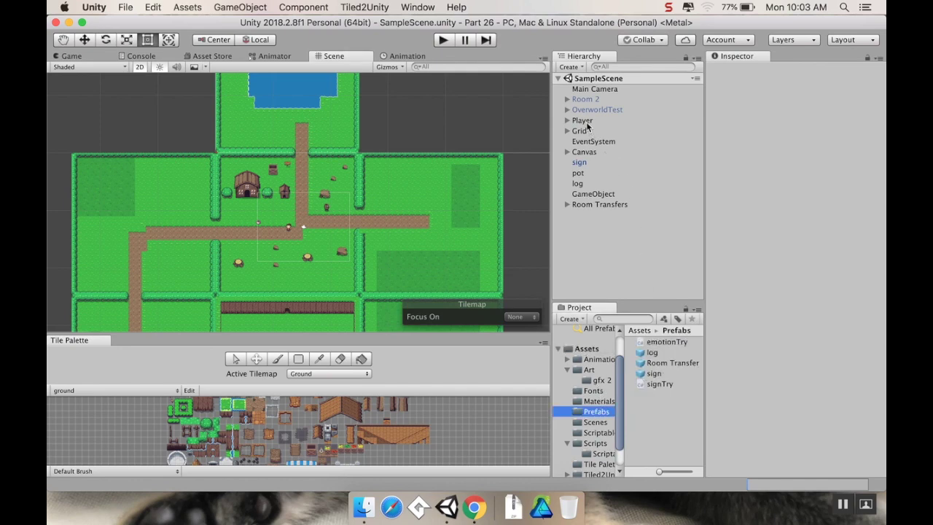
left_click_drag(587, 125, 657, 244)
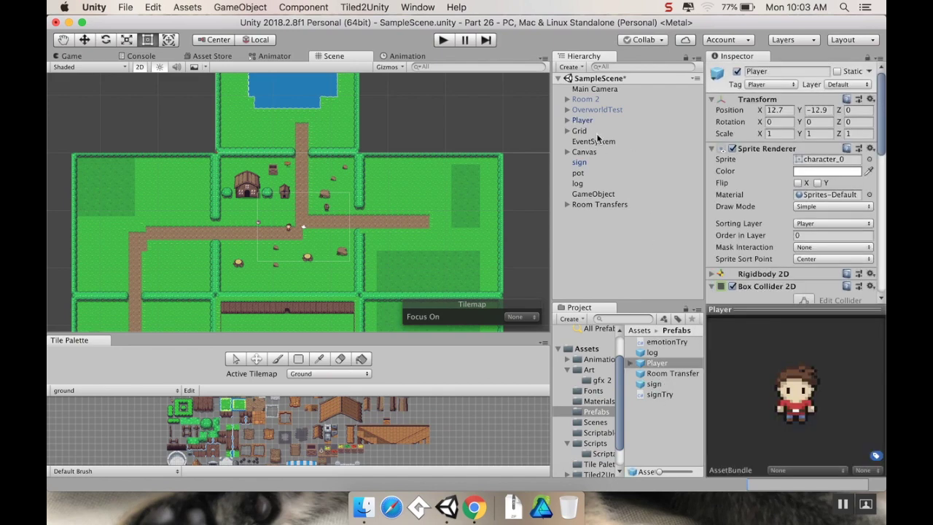
left_click_drag(583, 151, 666, 430)
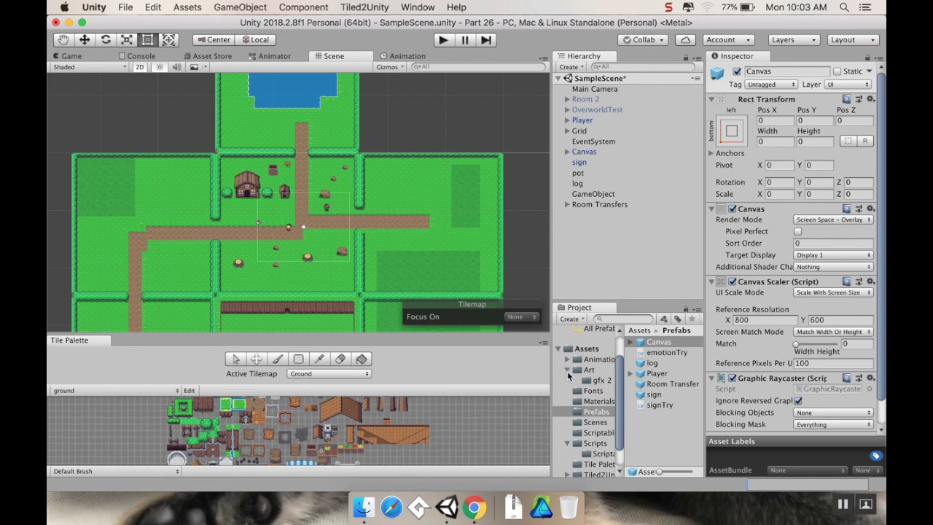
Step: Create a HouseInterior scene in the Scenes folder and open it, saving SampleScene's changes
left_click(567, 370)
left_click(601, 413)
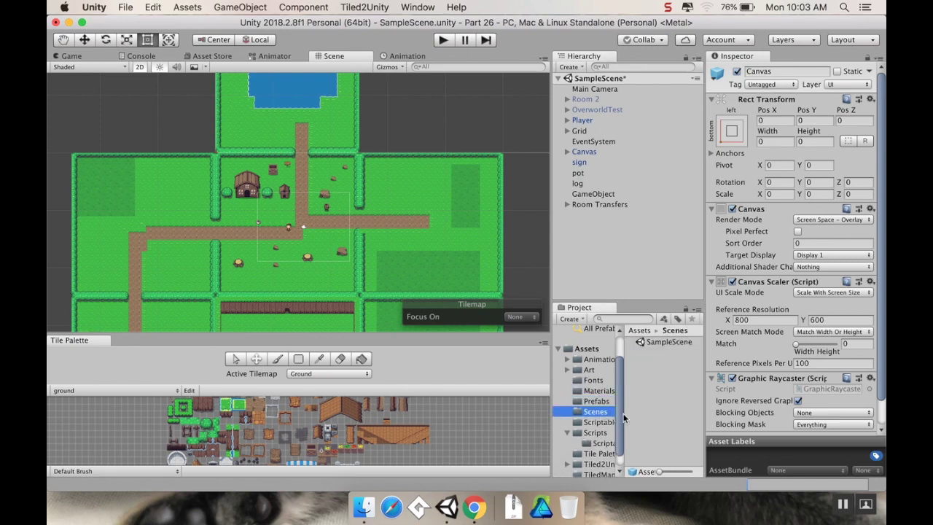
right_click(666, 386)
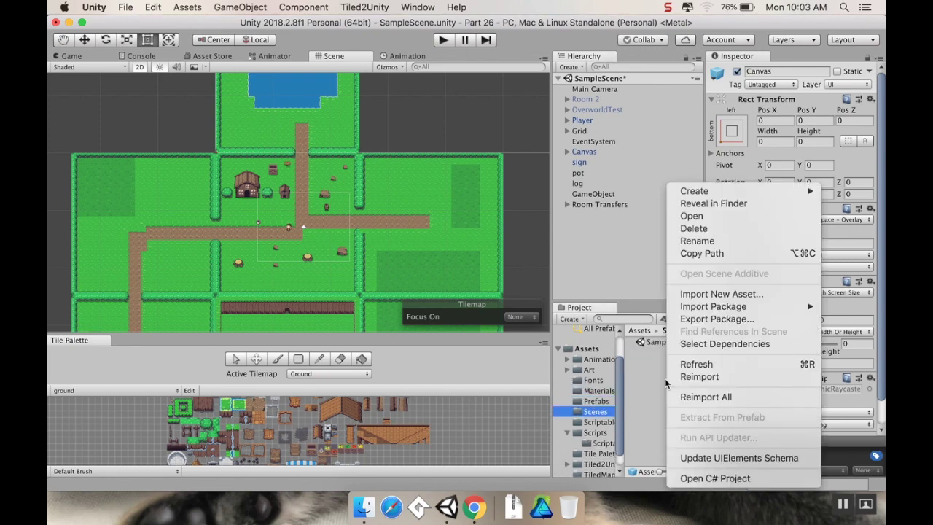
mouse_move(700, 191)
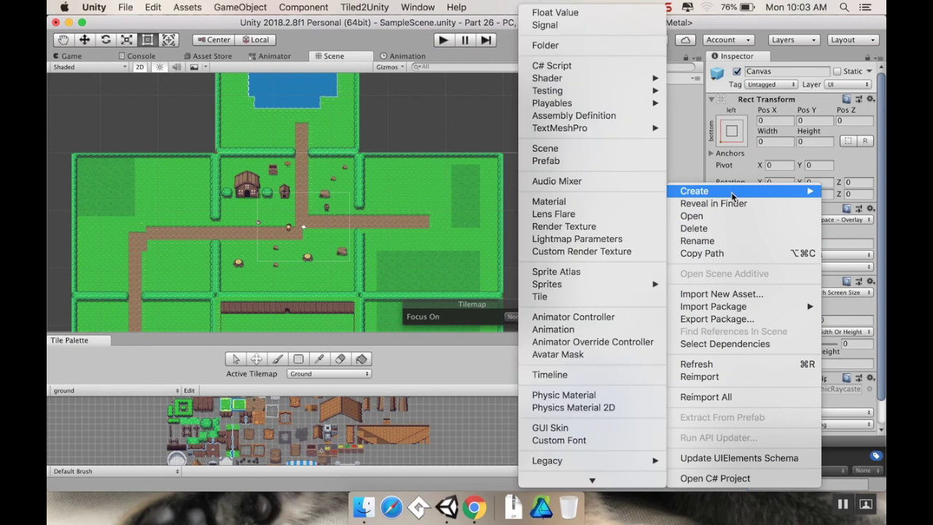
left_click(604, 148)
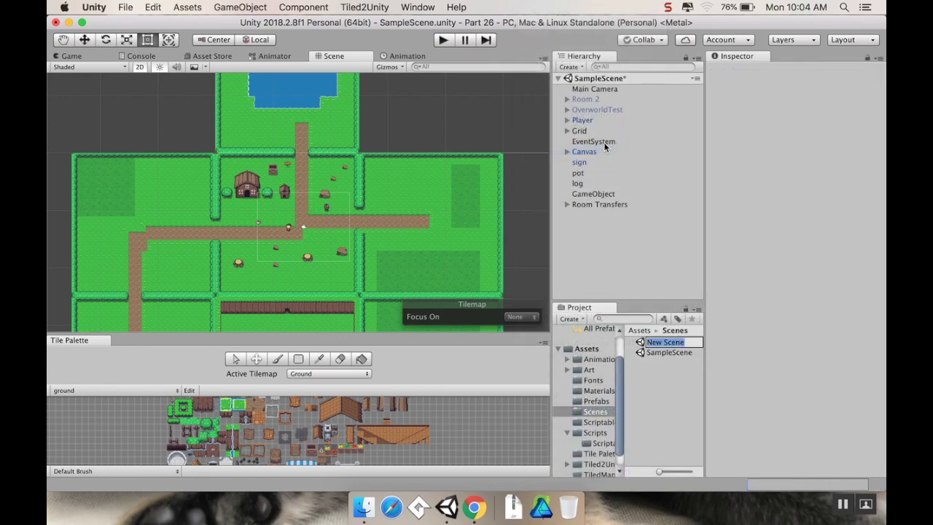
type("HouseInterior")
key("Return")
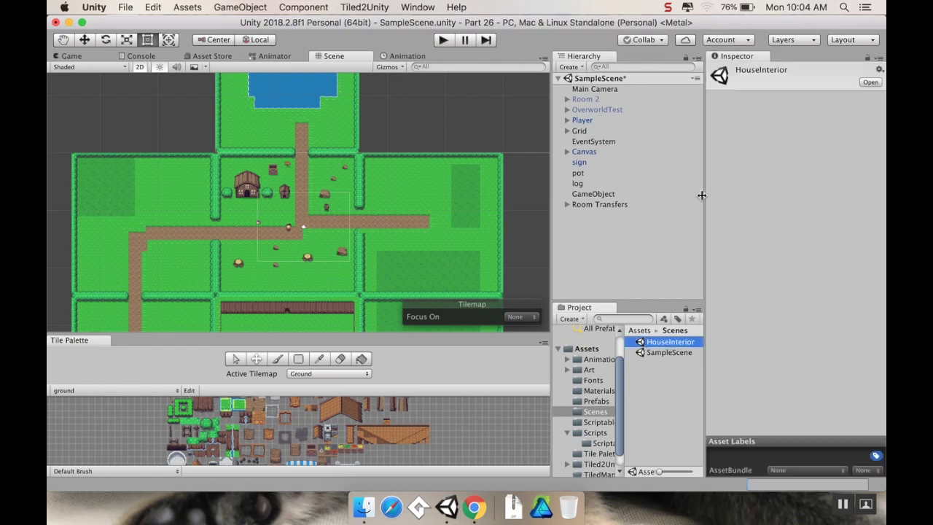
double_click(677, 343)
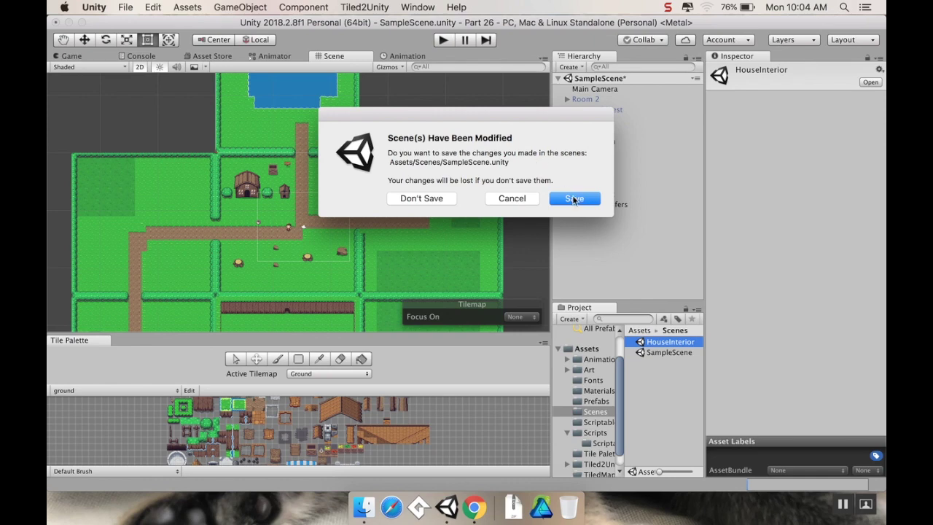
left_click(574, 198)
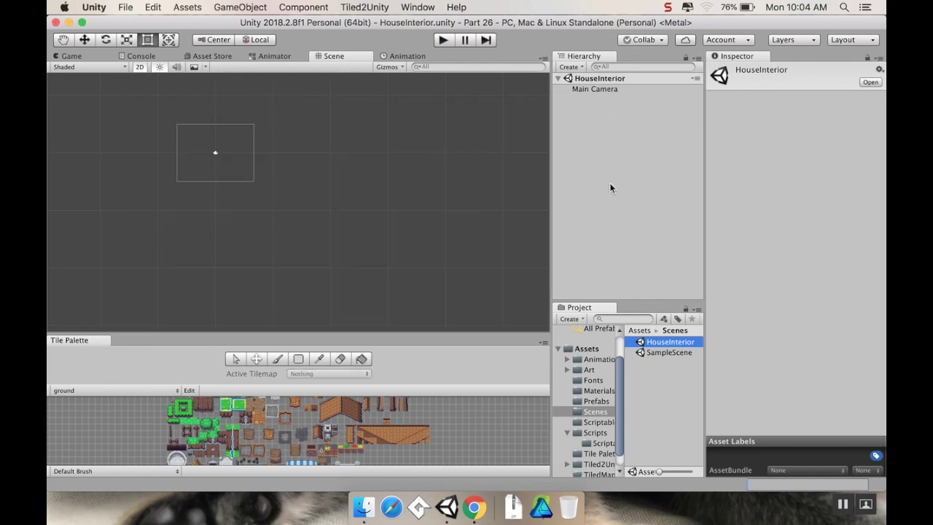
Step: Set the Main Camera's orthographic Size to 6 in the Inspector
middle_click_drag(262, 252, 375, 253)
scroll(372, 242, "up", 3)
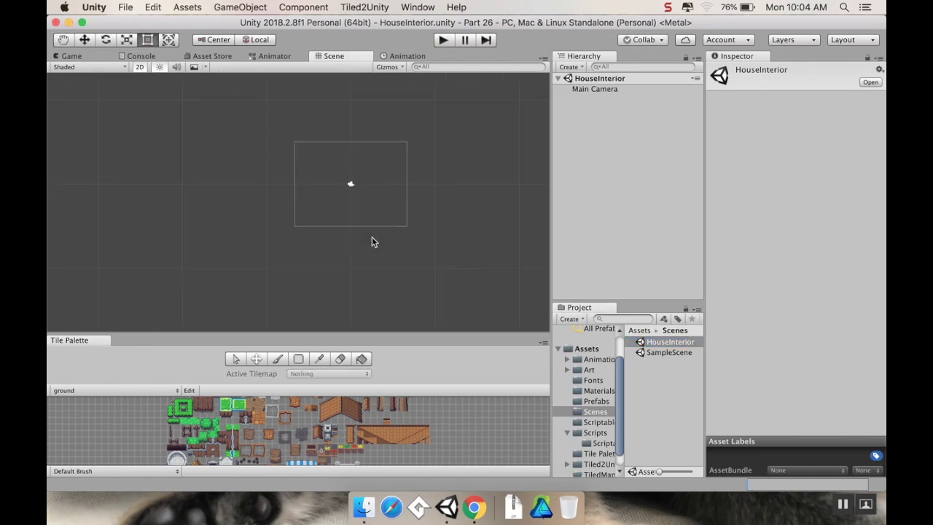
scroll(373, 242, "up", 1)
left_click(624, 89)
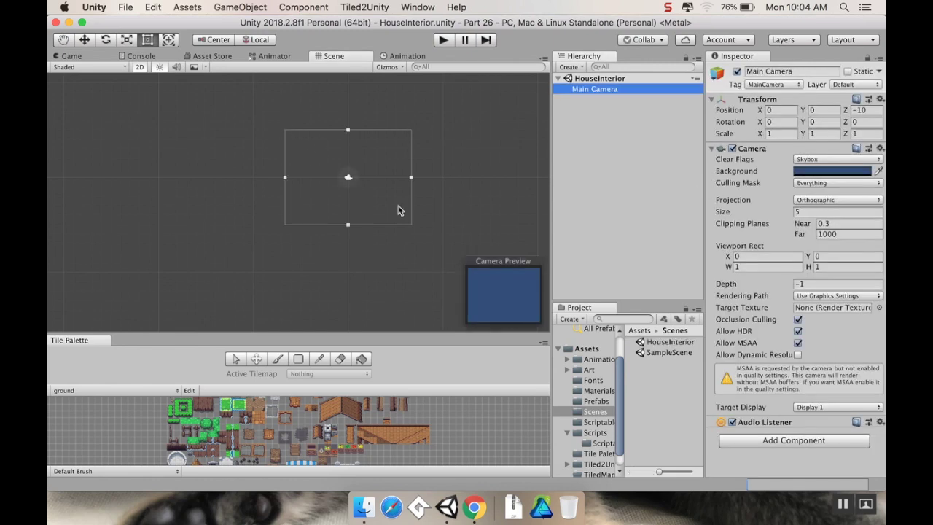
left_click(828, 212)
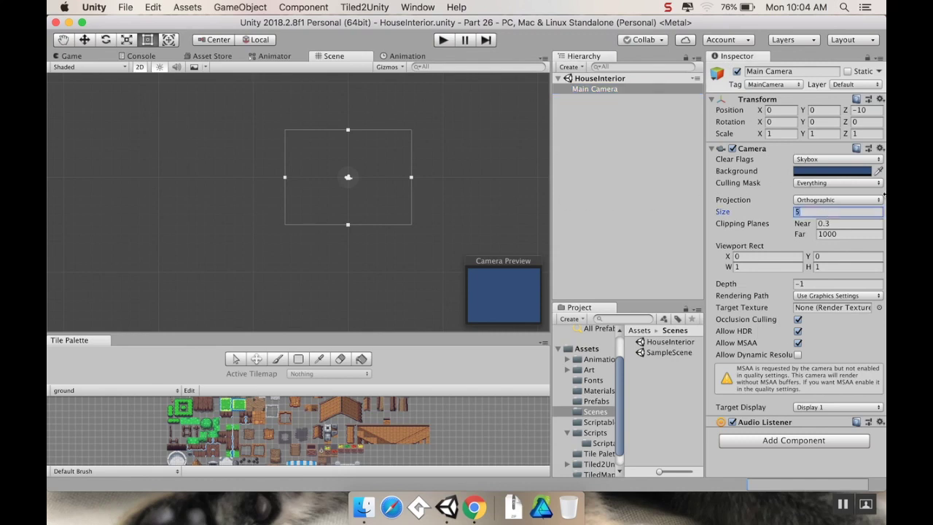
type("6")
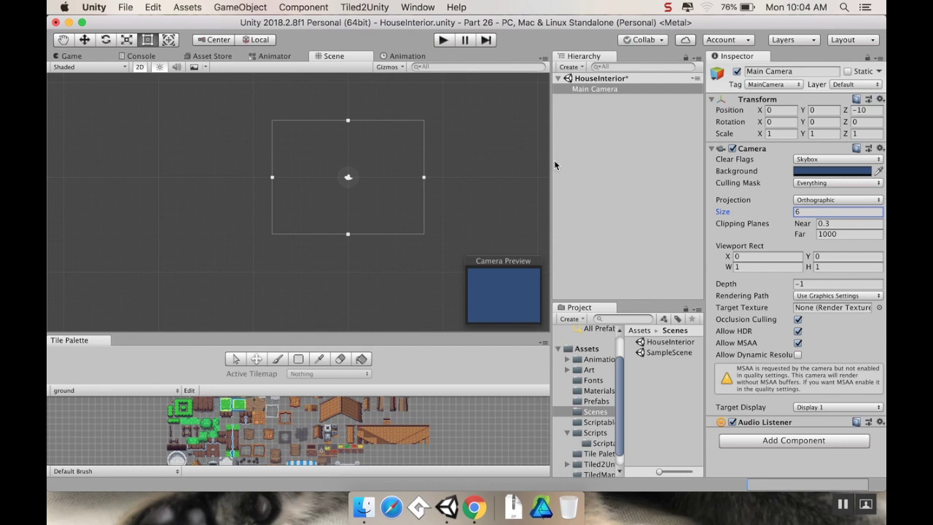
scroll(403, 180, "up", 3)
middle_click_drag(404, 183, 373, 191)
Step: Create a Tilemap with its Grid and rename the tilemap Base
left_click(596, 105)
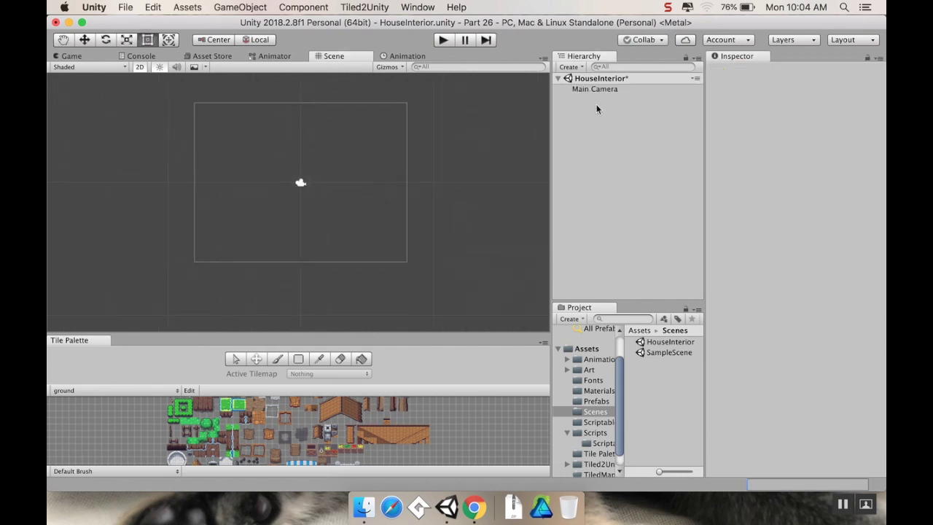
left_click(576, 67)
mouse_move(612, 113)
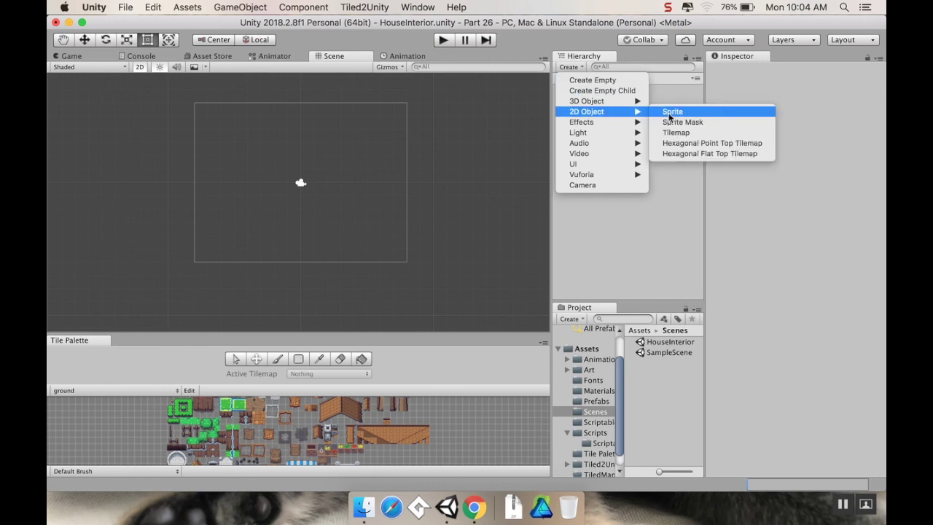
left_click(683, 133)
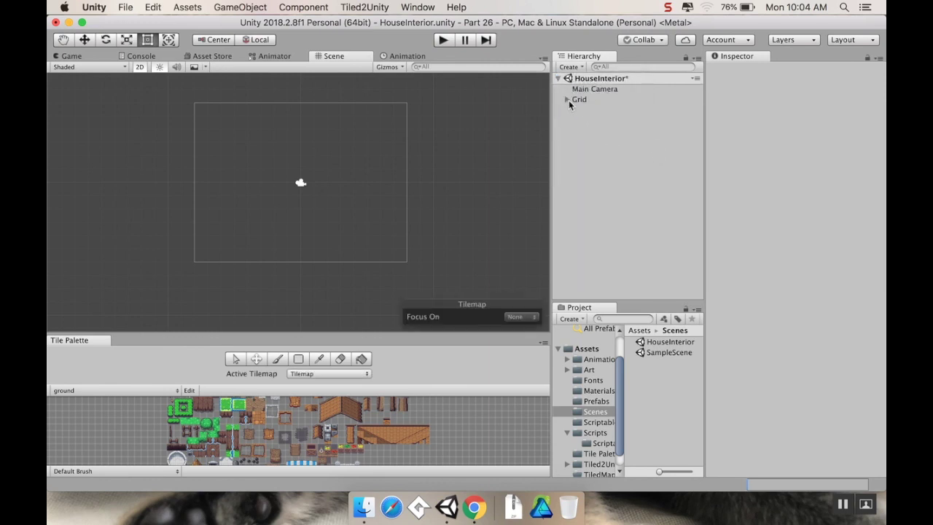
left_click(567, 99)
left_click(595, 110)
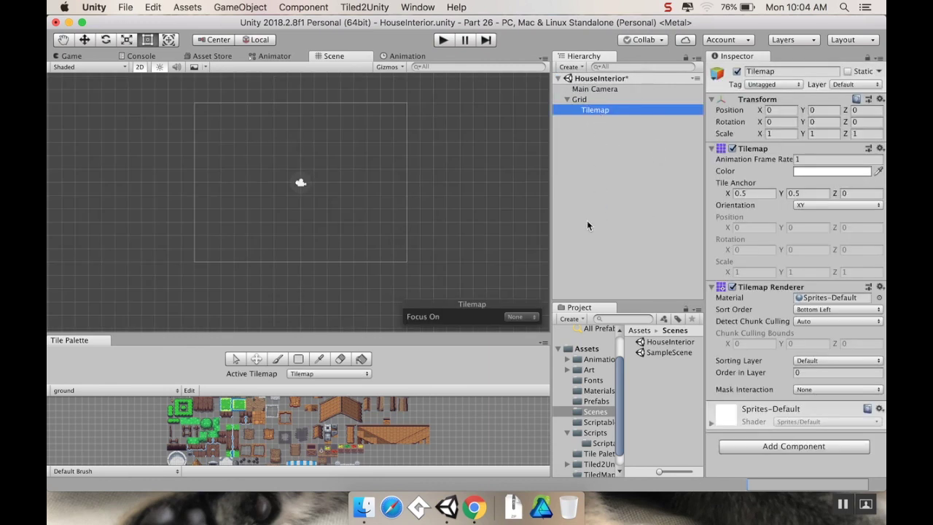
left_click(596, 110)
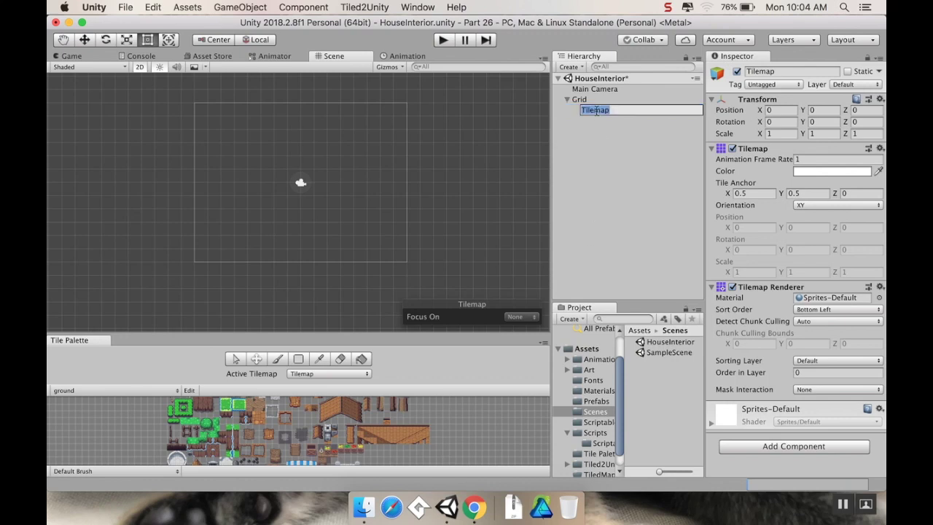
type("Base")
key("Return")
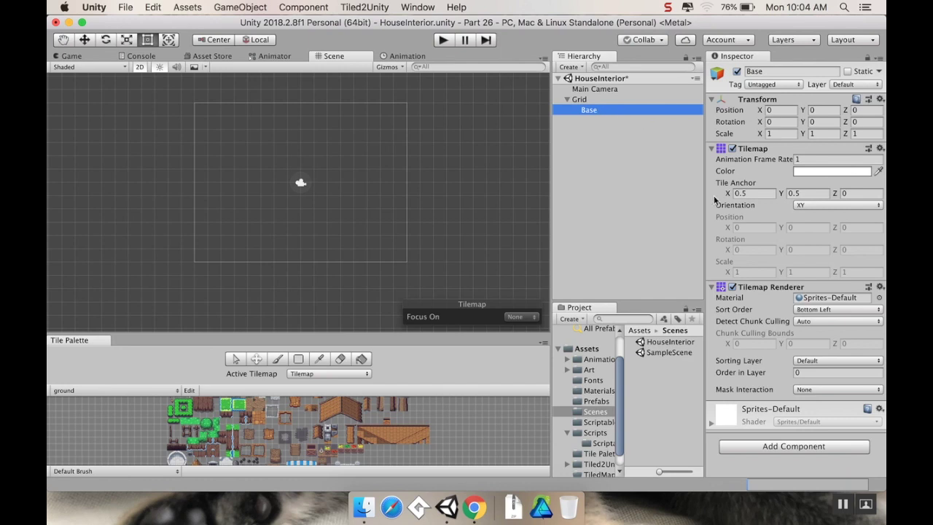
Step: Add a second tilemap under Grid named Collision
left_click(604, 175)
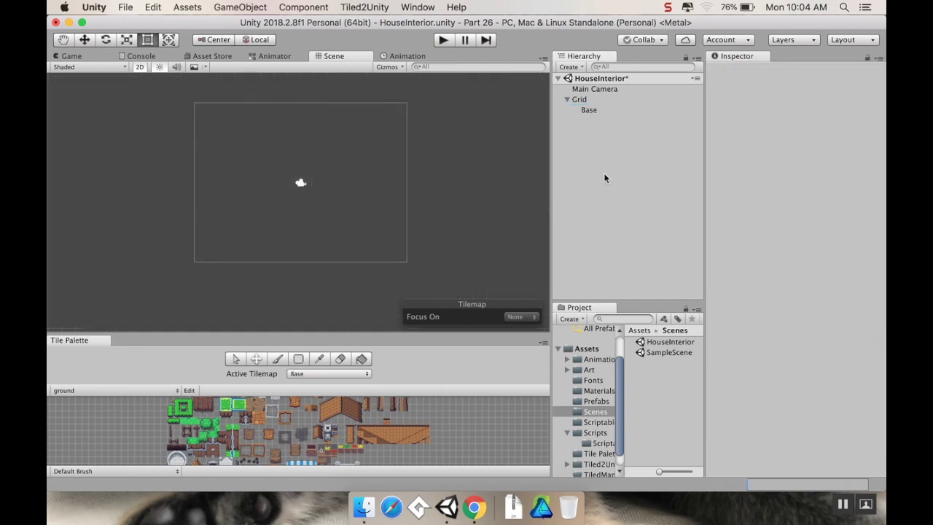
left_click(595, 113)
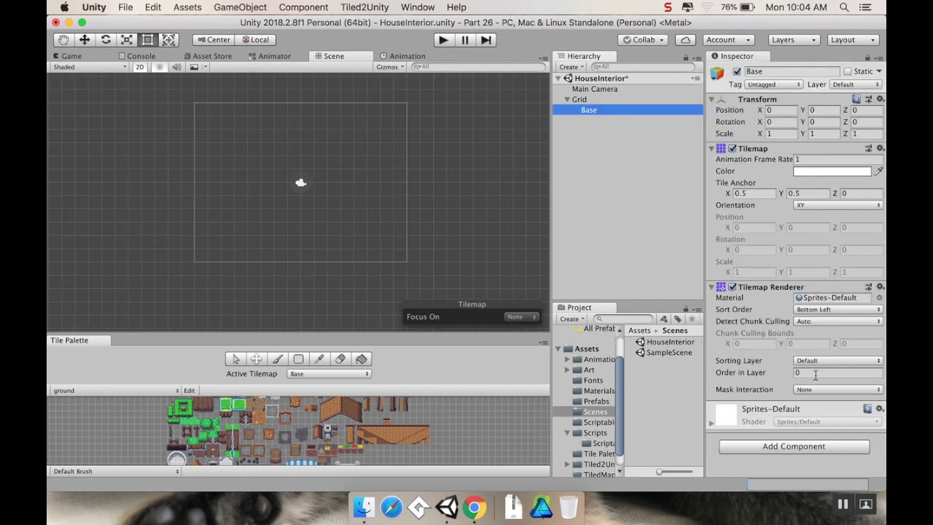
left_click(583, 100)
right_click(583, 100)
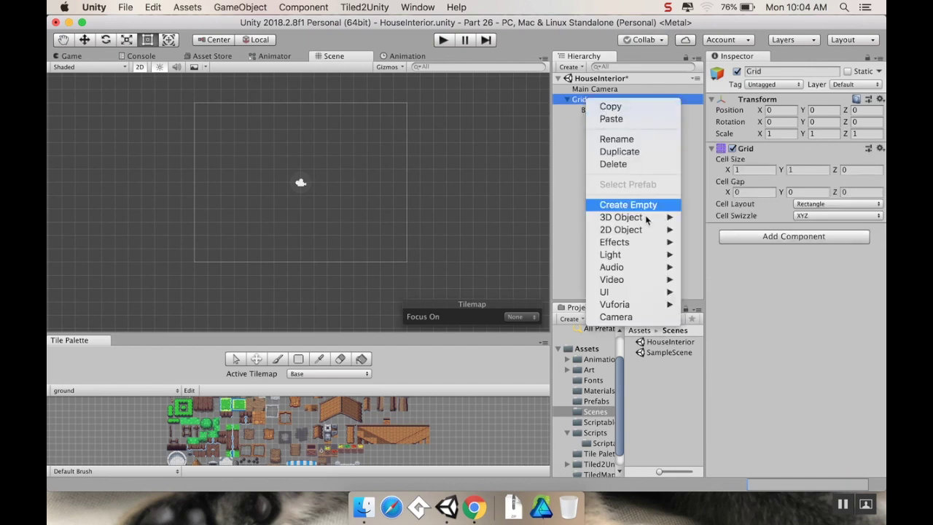
left_click(589, 109)
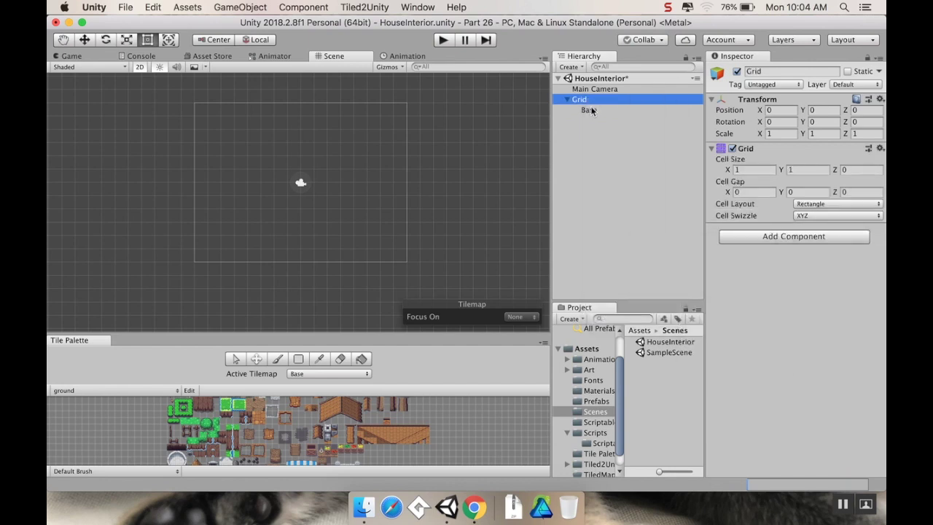
left_click(590, 109)
left_click(585, 99)
right_click(586, 99)
mouse_move(635, 236)
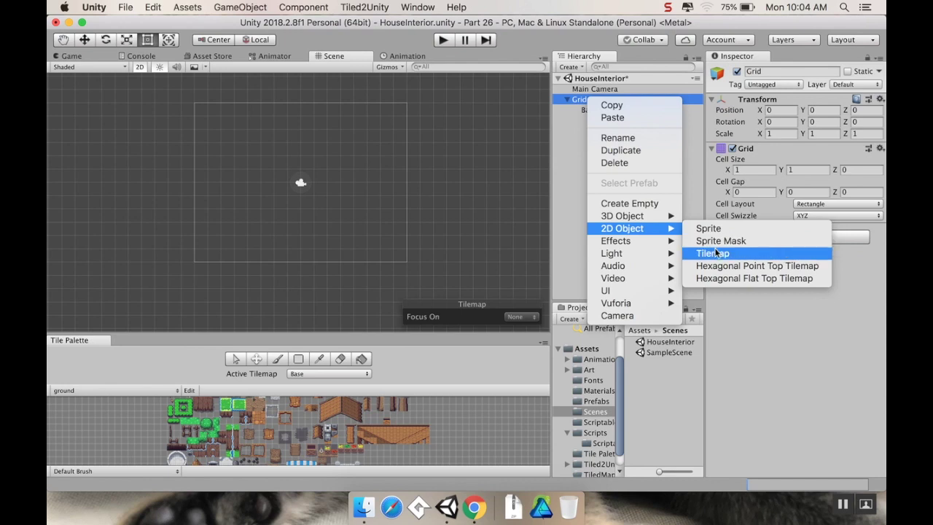
left_click(712, 253)
left_click(598, 121)
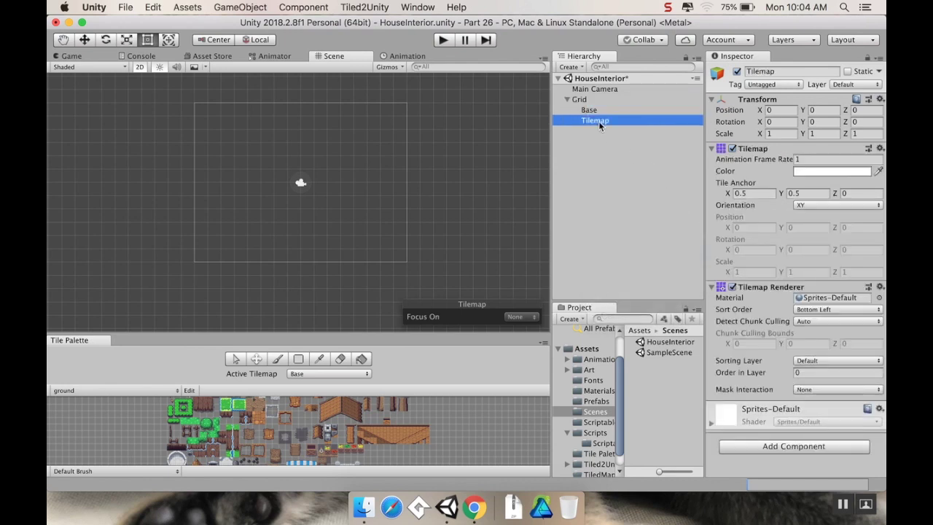
left_click(599, 121)
type("col")
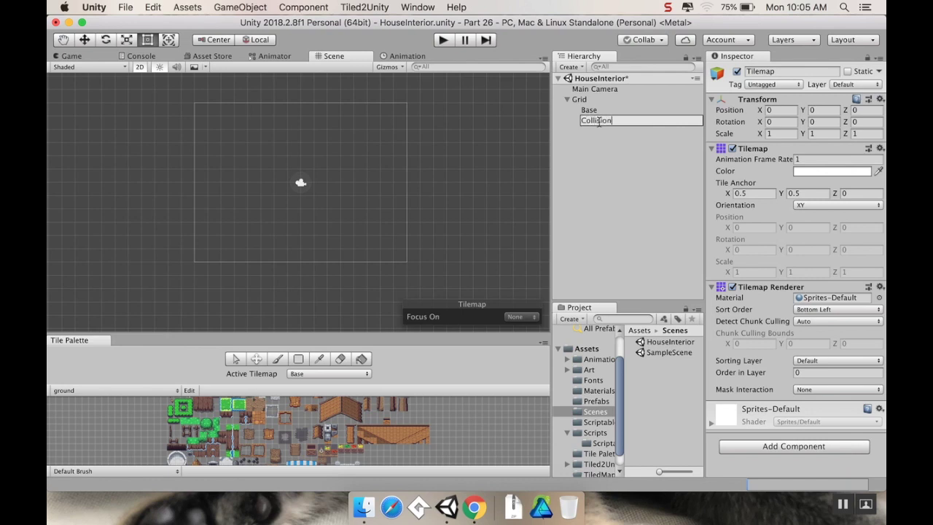
key("Return")
Step: Add a third tilemap named Decorations, placed between Base and Collision
right_click(583, 102)
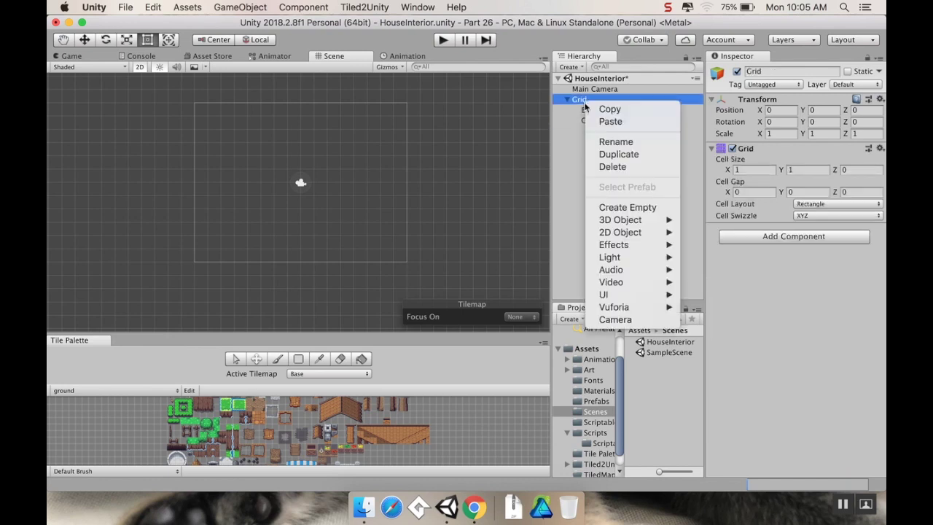
mouse_move(656, 235)
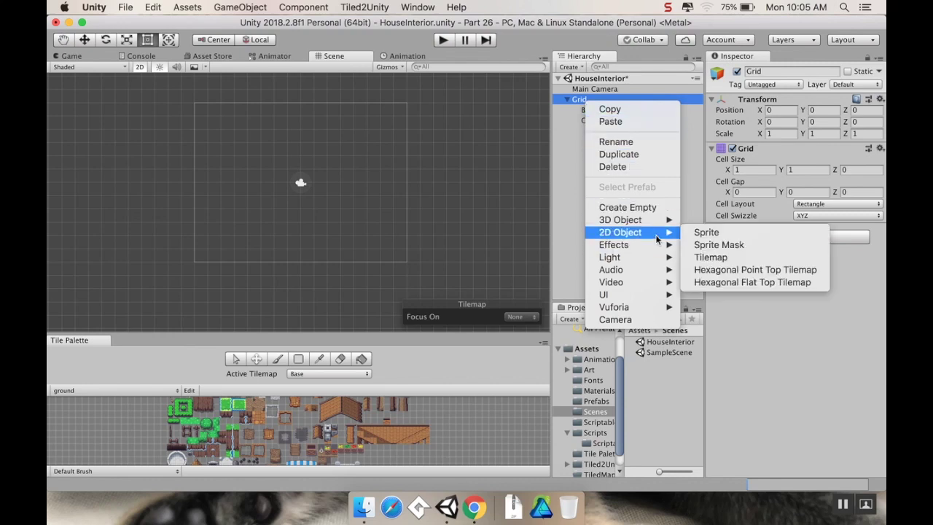
left_click(711, 257)
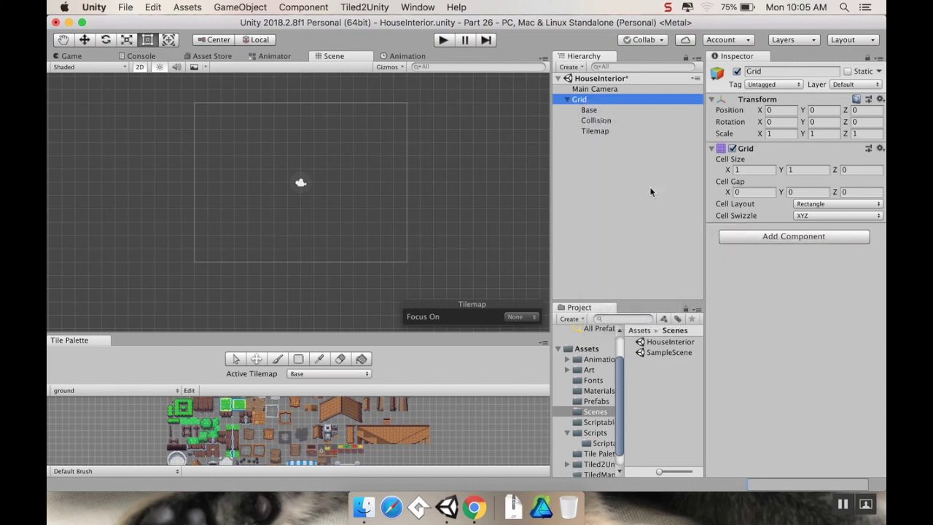
left_click(595, 131)
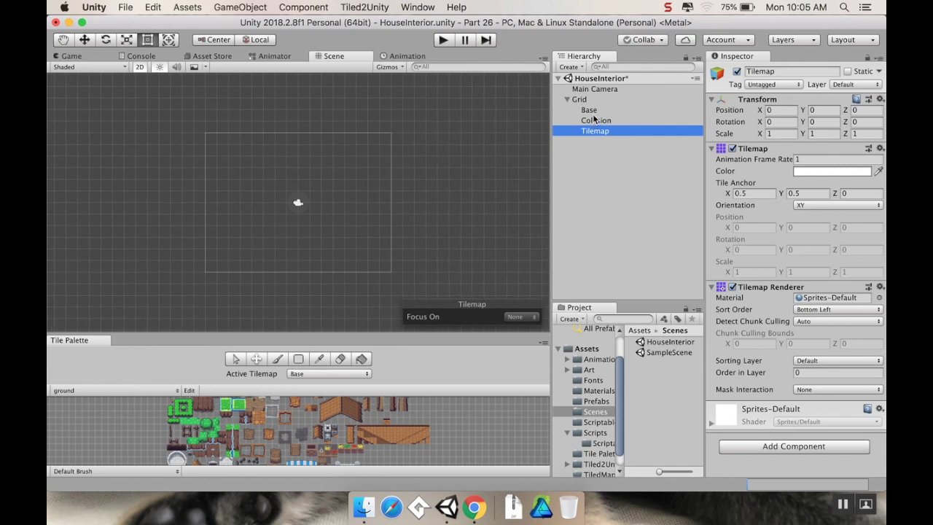
left_click_drag(595, 131, 598, 121)
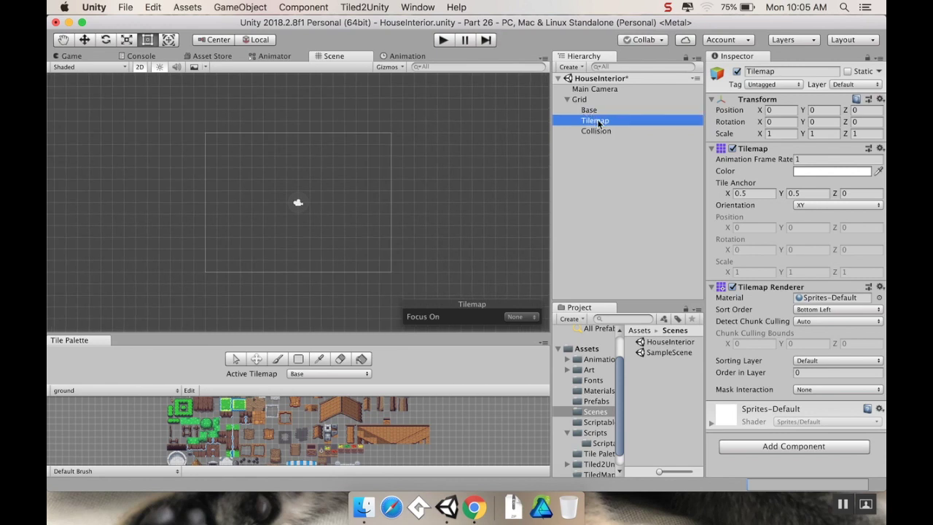
type("De")
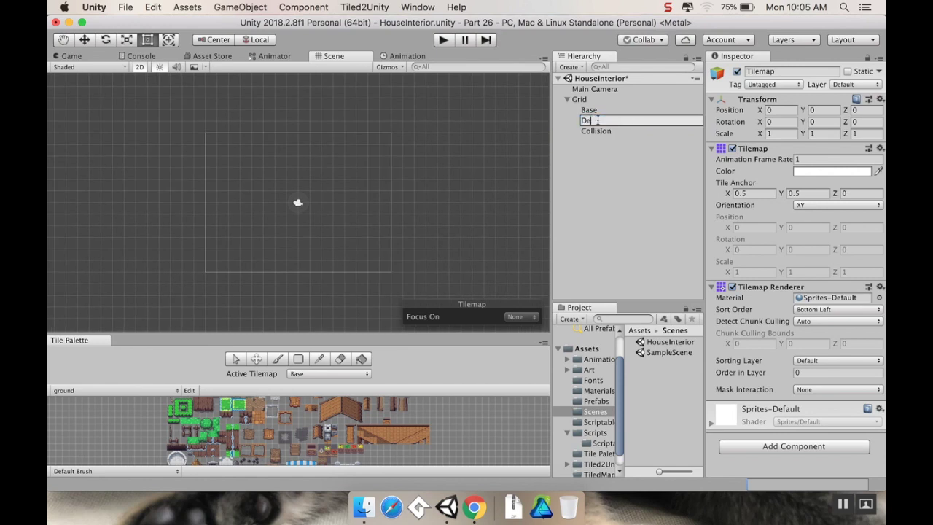
type("corations")
key("Return")
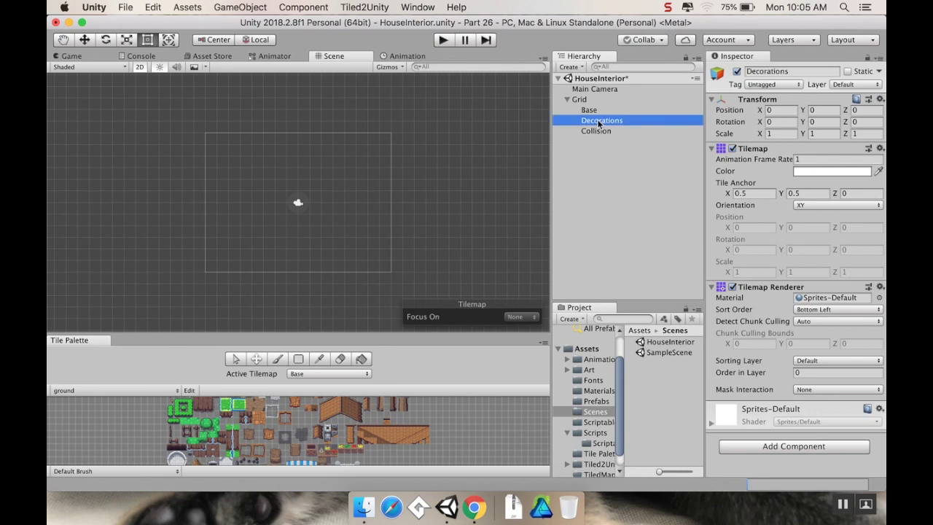
Step: Add a fourth tilemap under Grid named Collision Decorations
right_click(580, 99)
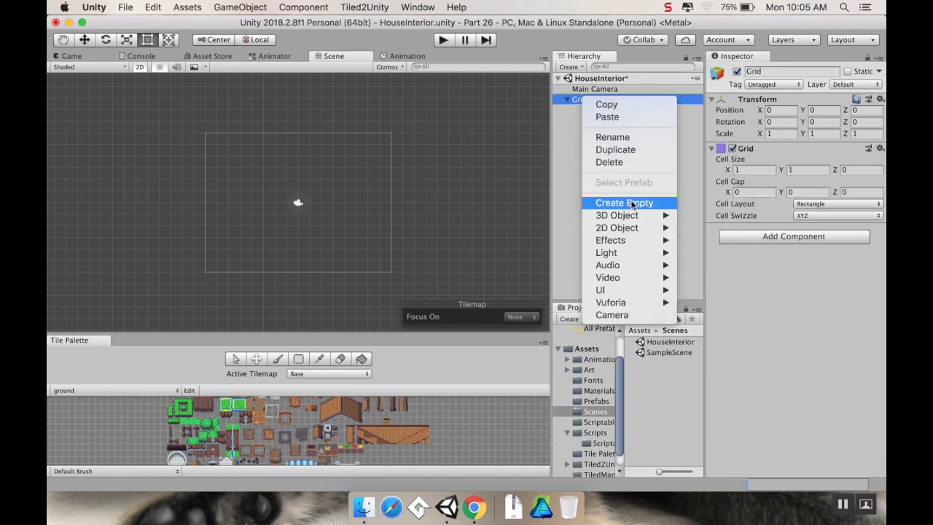
mouse_move(644, 230)
left_click(700, 252)
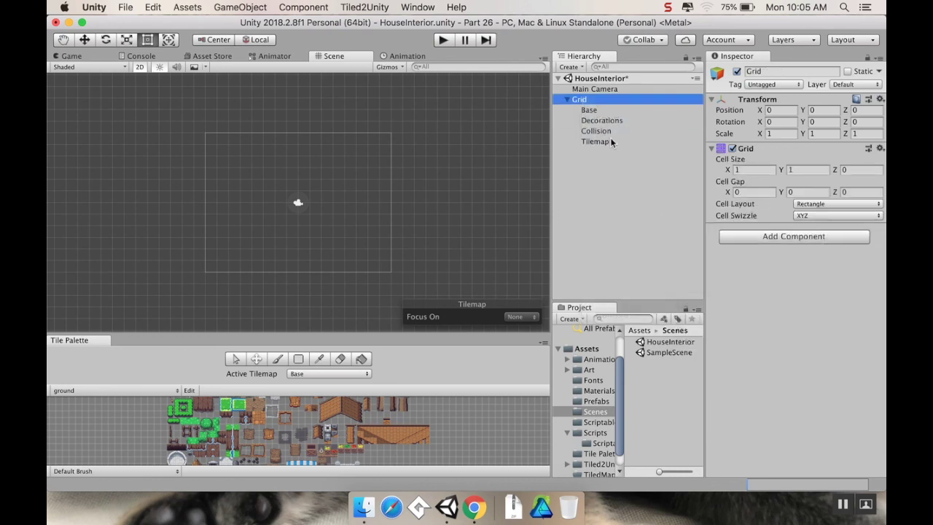
left_click(603, 144)
left_click(603, 143)
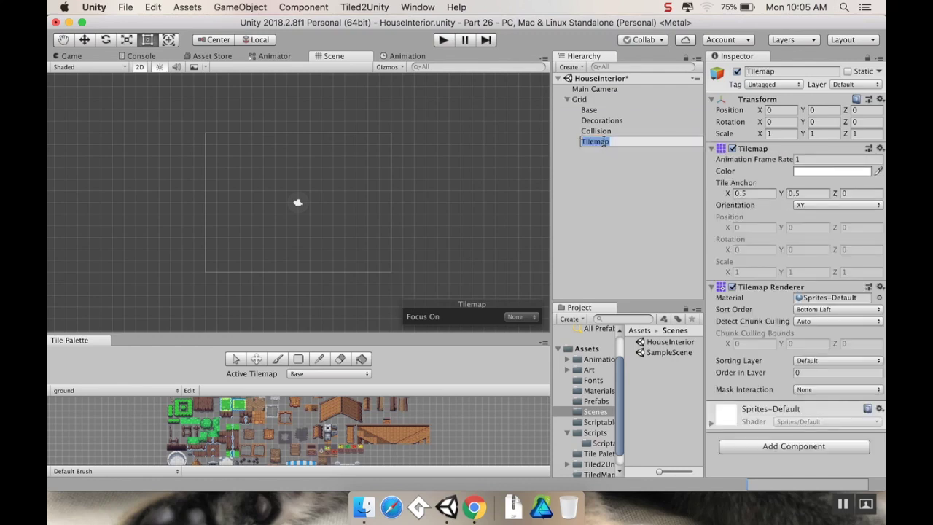
type("Collision Decorations")
key("Return")
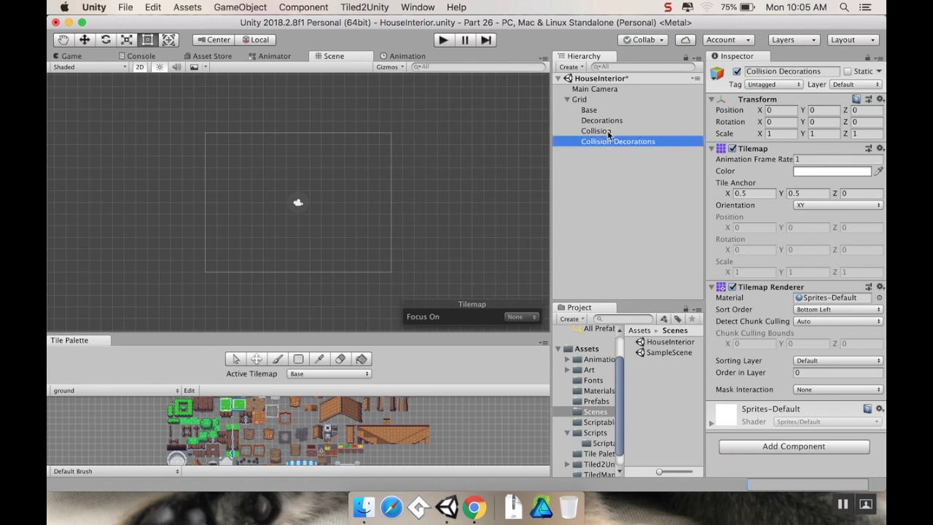
left_click(602, 121)
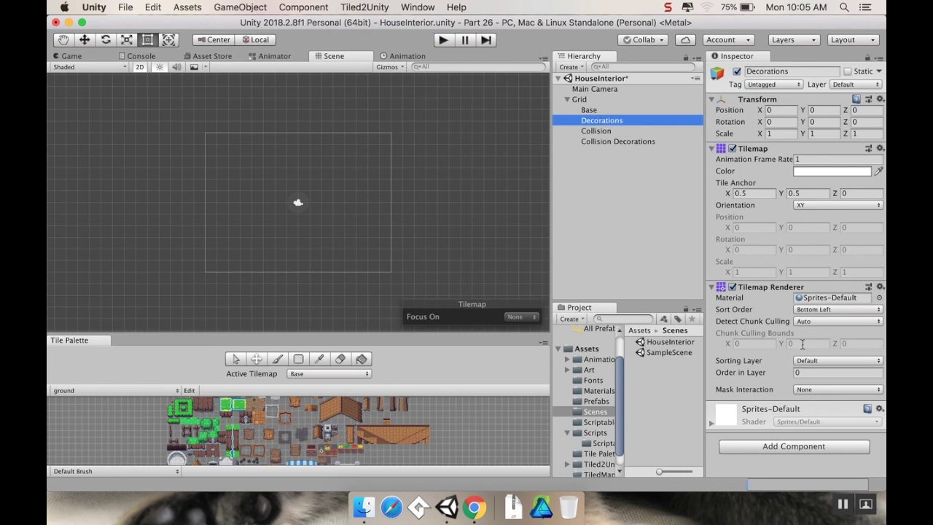
Step: Set Order in Layer to 1 for Decorations, 2 for Collision and 3 for Collision Decorations
left_click(808, 373)
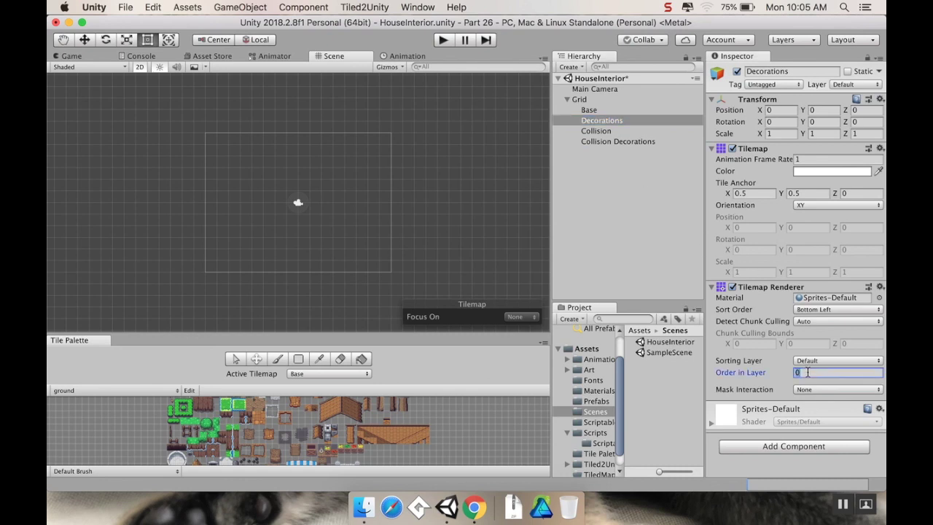
left_click(605, 131)
left_click(804, 371)
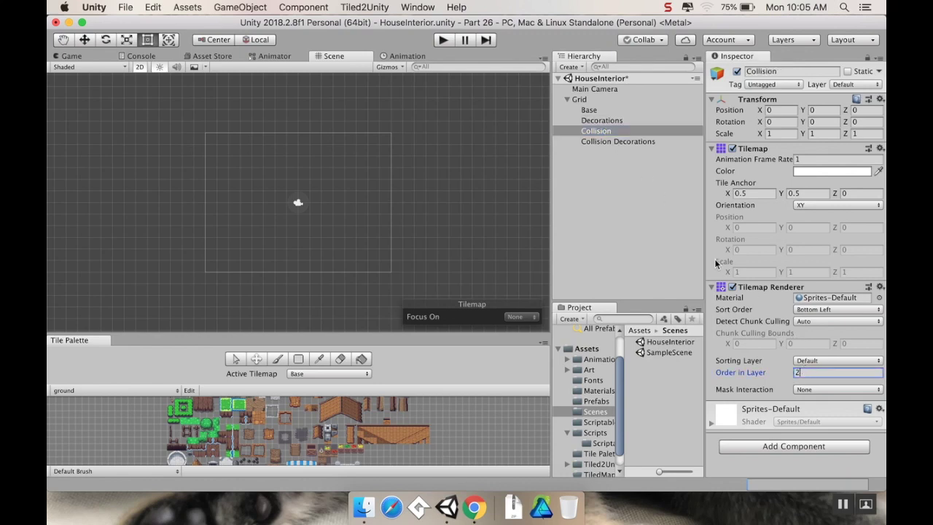
left_click(645, 141)
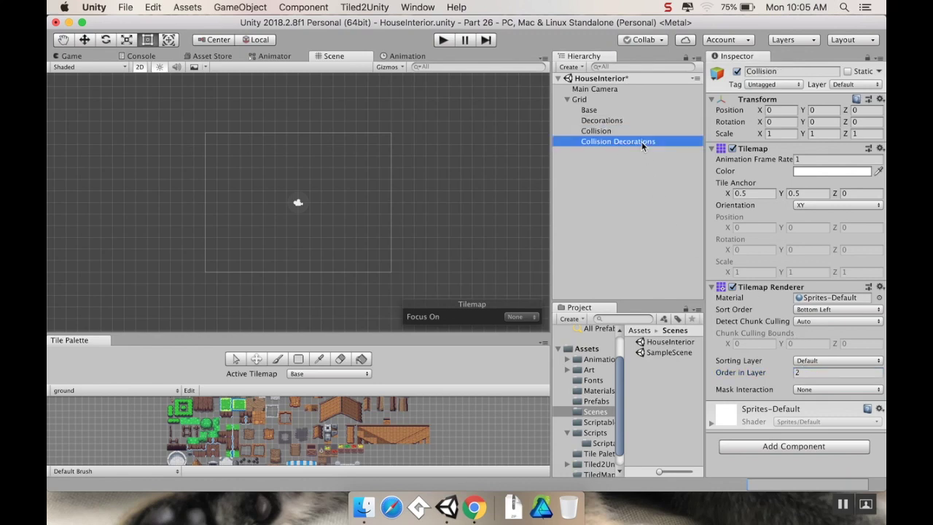
left_click(825, 372)
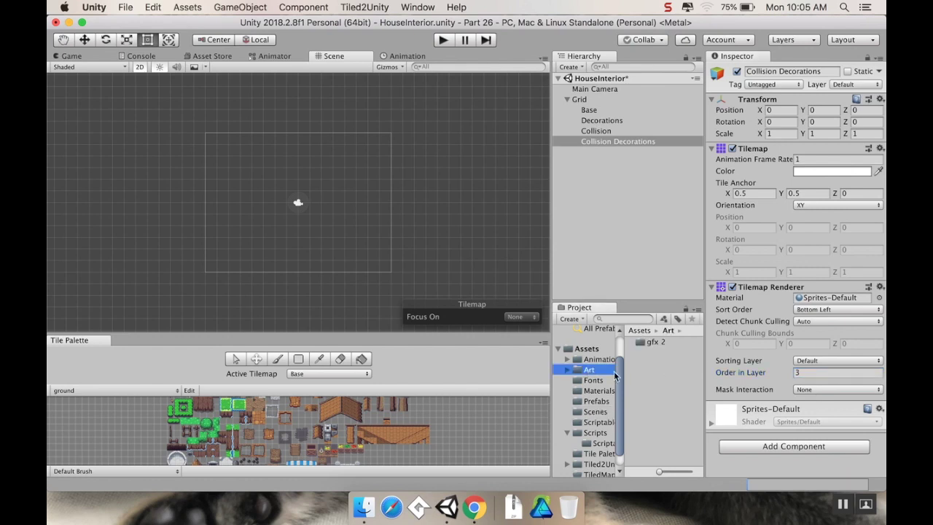
Step: Set the Inner sheet's Sprite Mode to Multiple and apply it in the Sprite Editor
double_click(649, 344)
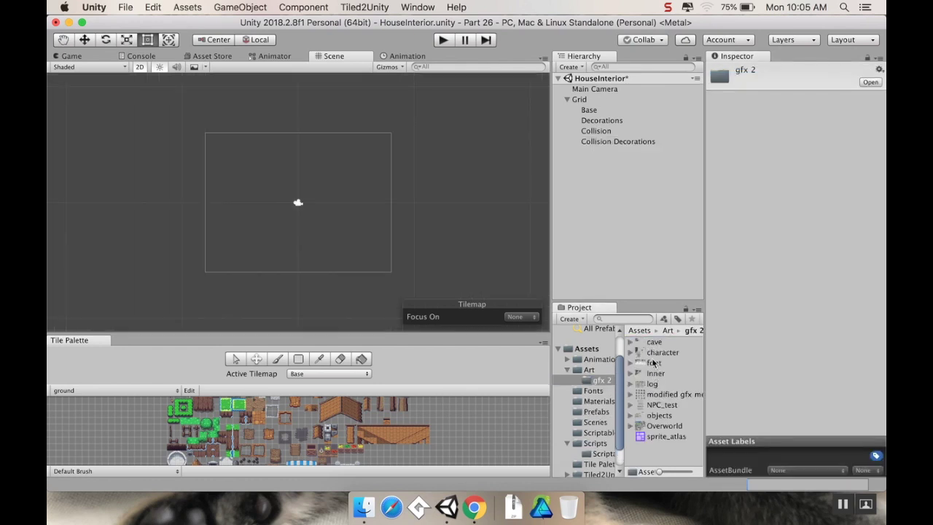
left_click(650, 375)
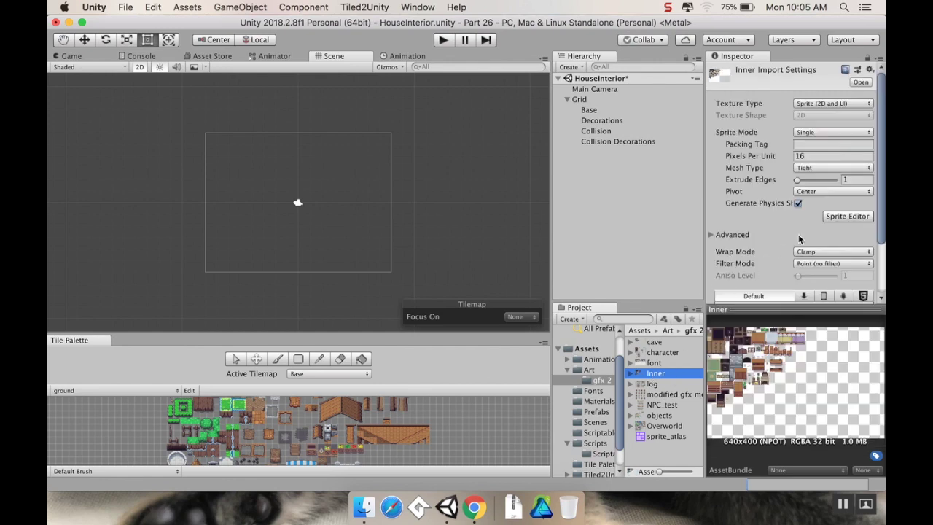
left_click(818, 137)
left_click(822, 146)
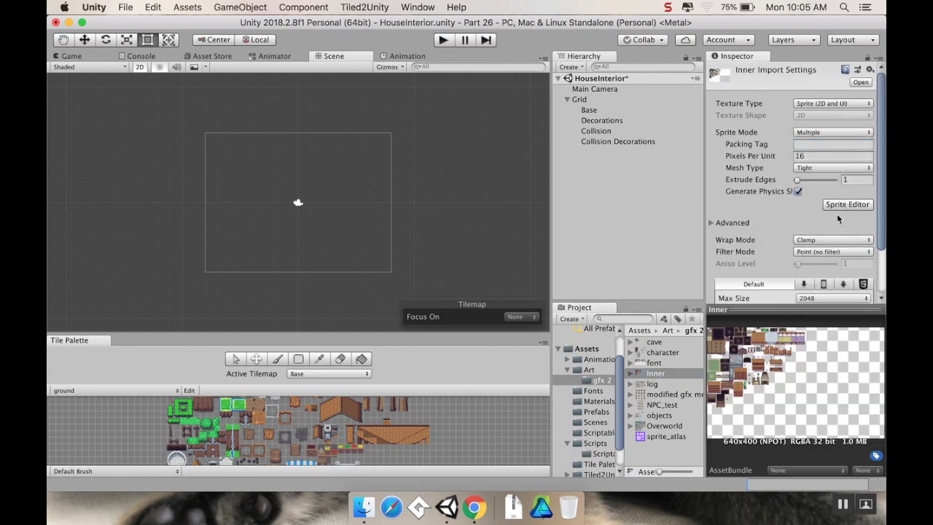
left_click(842, 206)
left_click(551, 191)
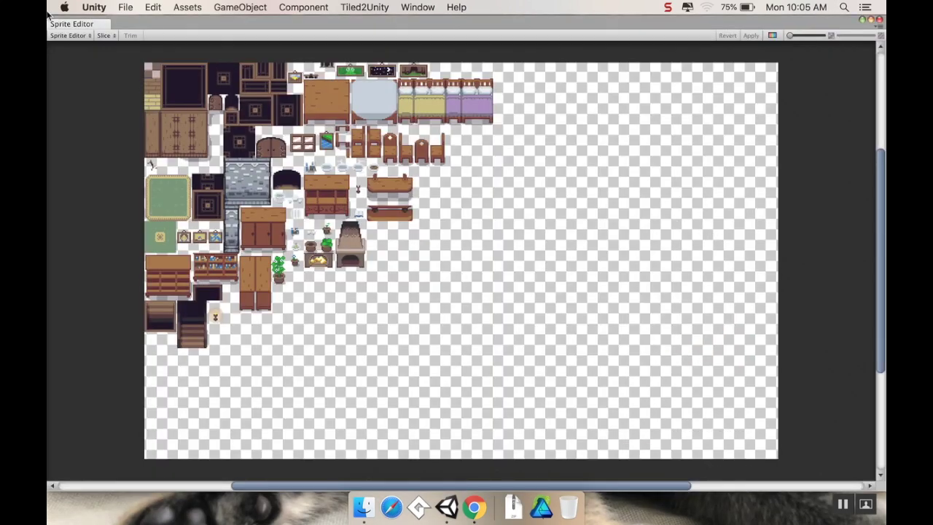
Step: Slice the Inner sheet with Grid By Cell Size 16×16 and apply the slicing
left_click(109, 36)
left_click(208, 48)
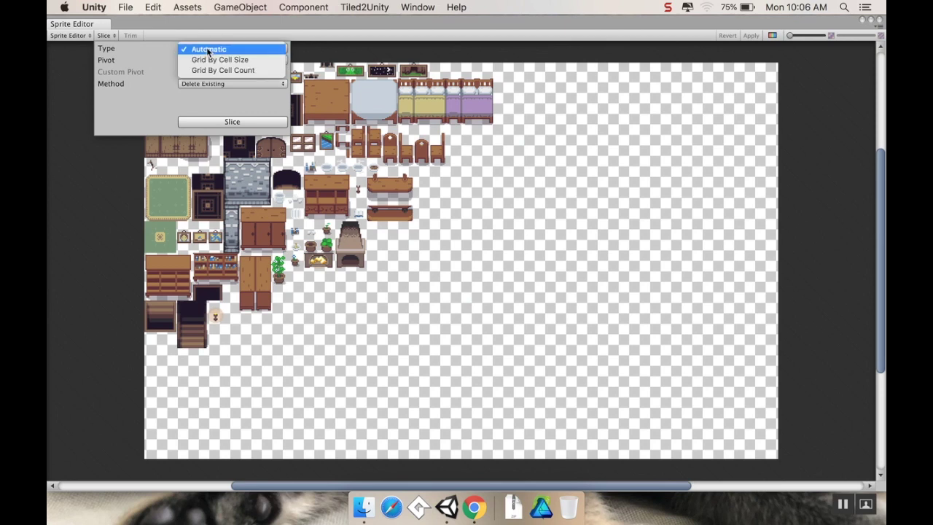
left_click(217, 59)
left_click(216, 61)
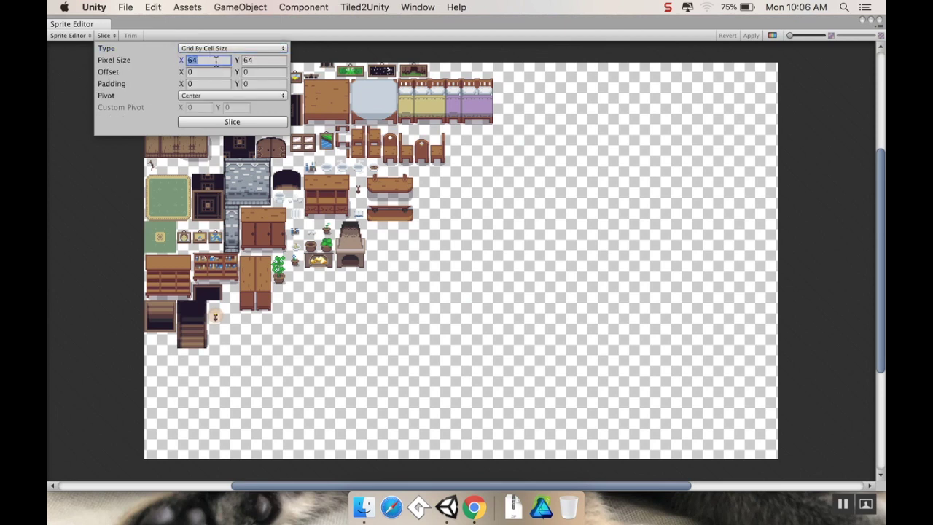
key("Tab")
type("1")
left_click(212, 122)
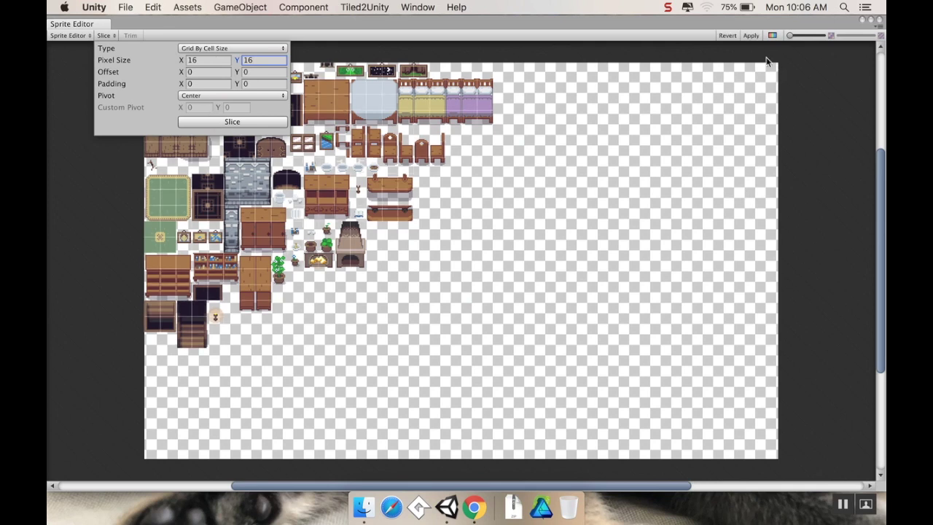
left_click(751, 36)
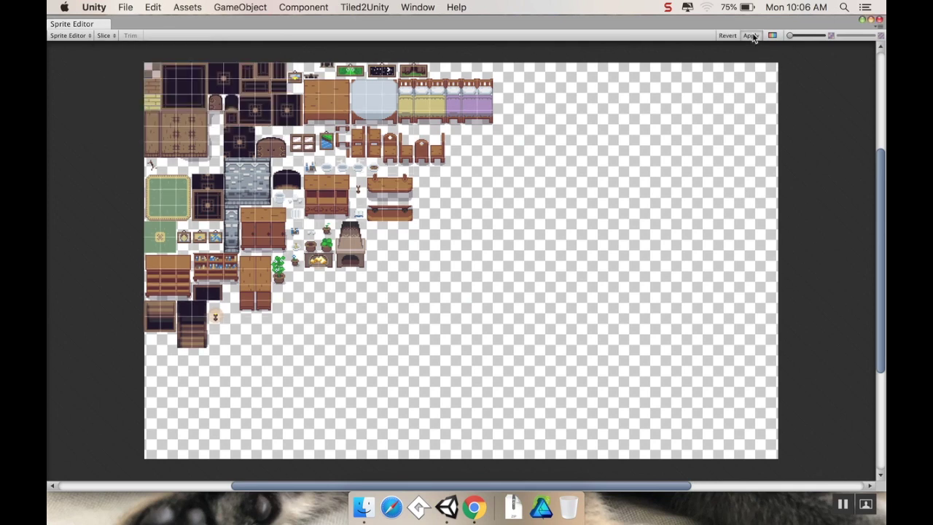
left_click(879, 19)
scroll(814, 191, "down", 3)
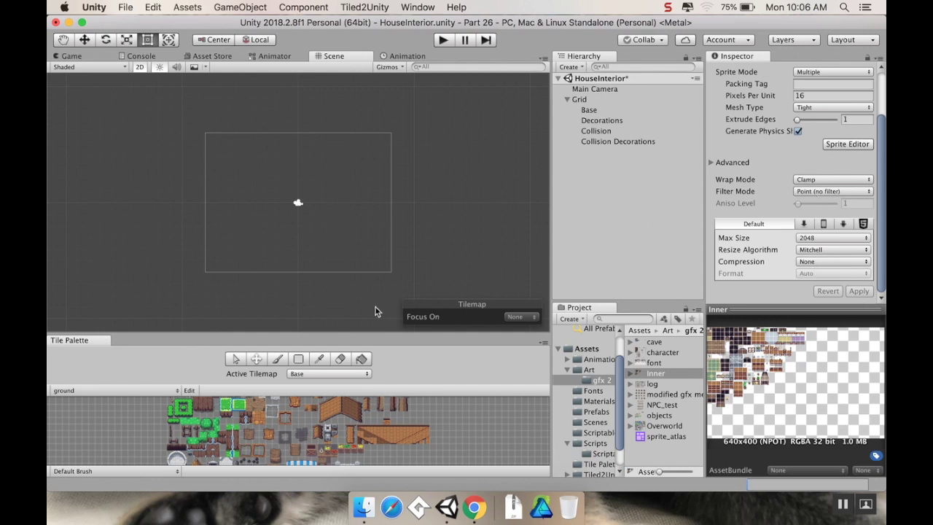
Step: Enlarge the Tile Palette and create an empty Interior palette in the Tile Palettes folder
left_click_drag(246, 332, 252, 290)
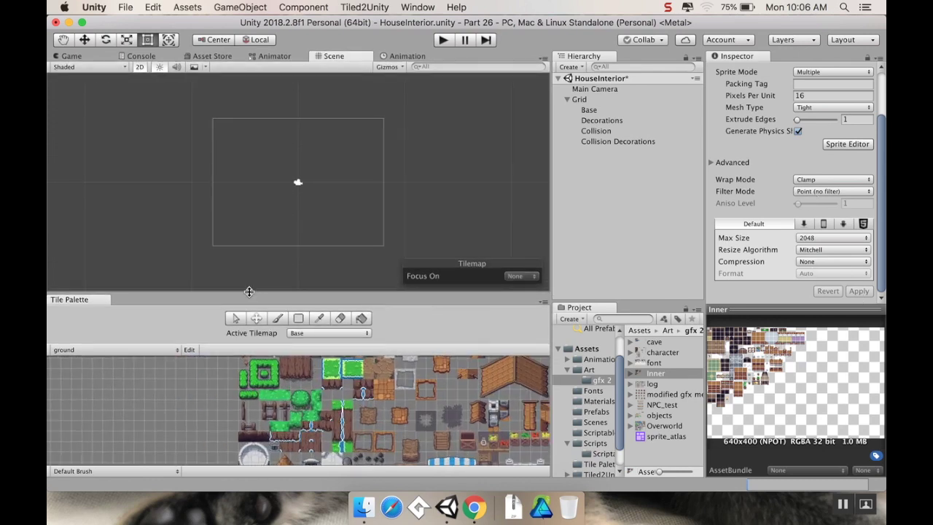
left_click(140, 349)
left_click(137, 377)
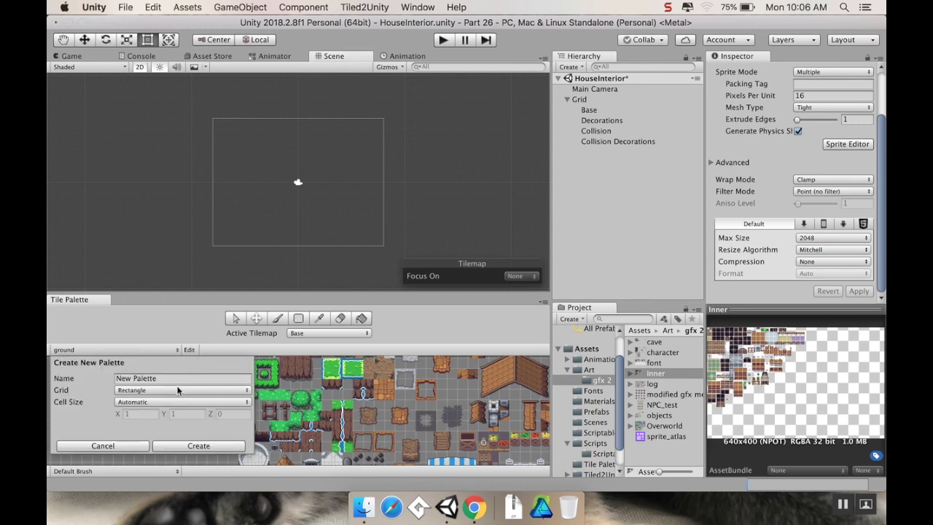
left_click_drag(174, 378, 110, 378)
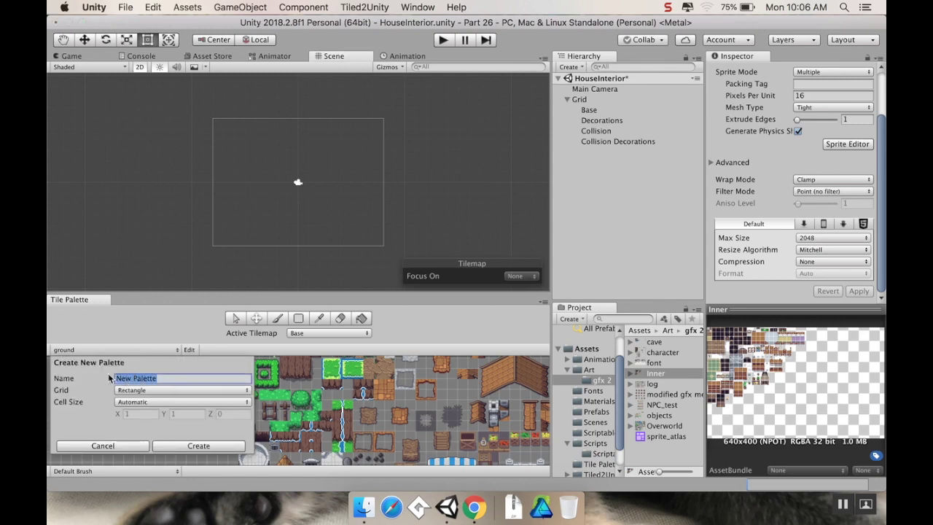
key("BackSpace")
left_click(182, 445)
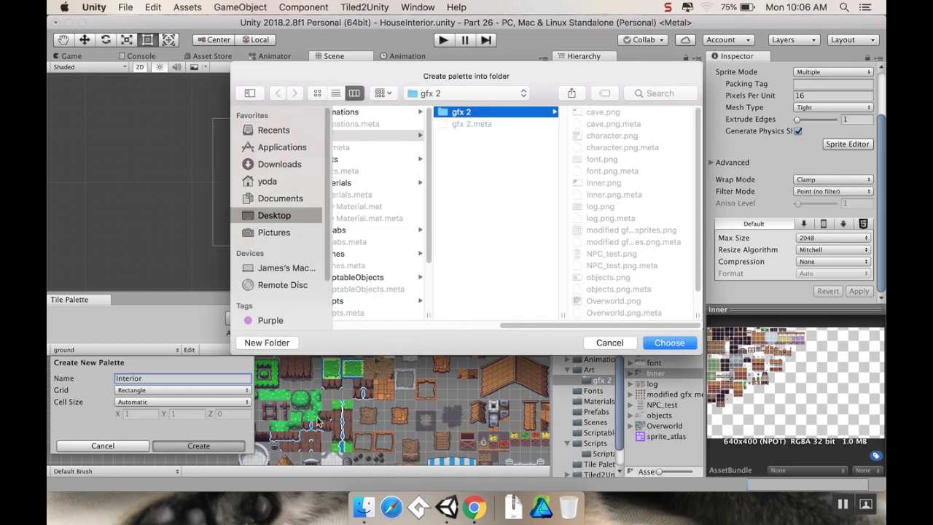
scroll(549, 204, "left", 5)
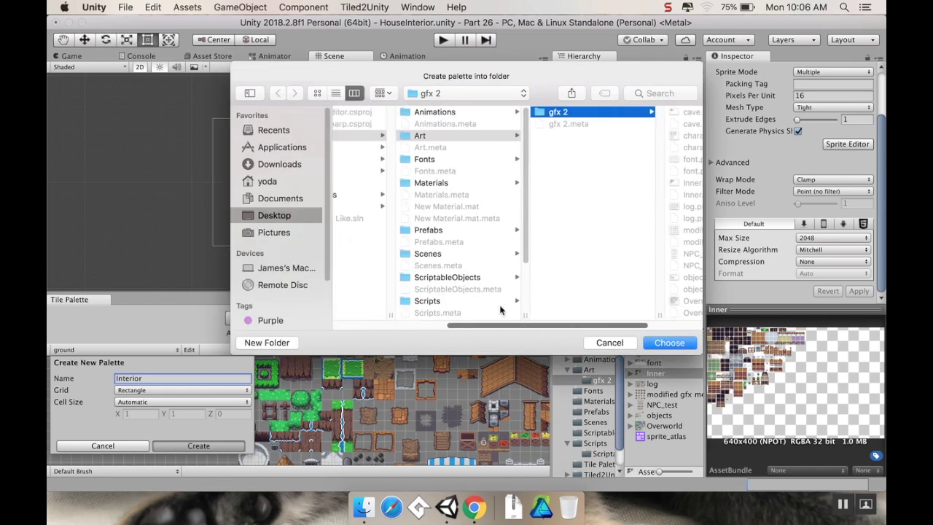
left_click(481, 259)
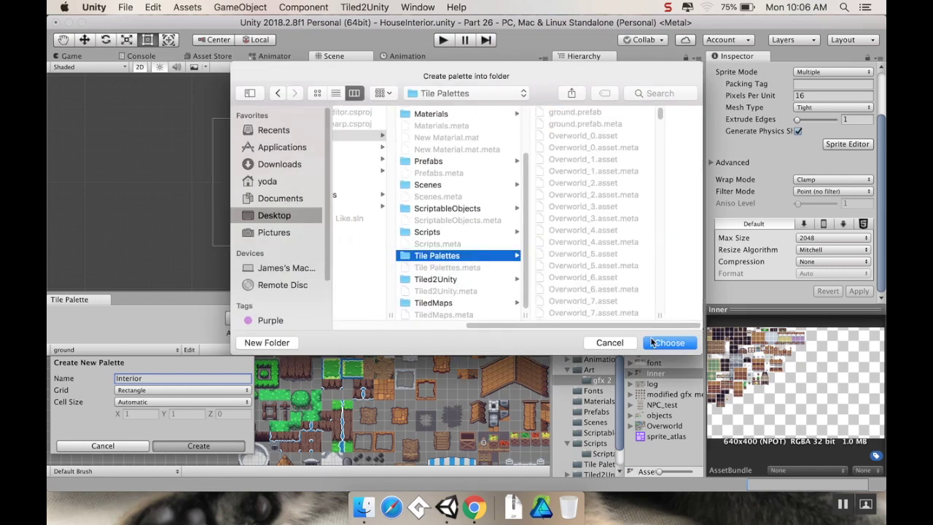
left_click(661, 344)
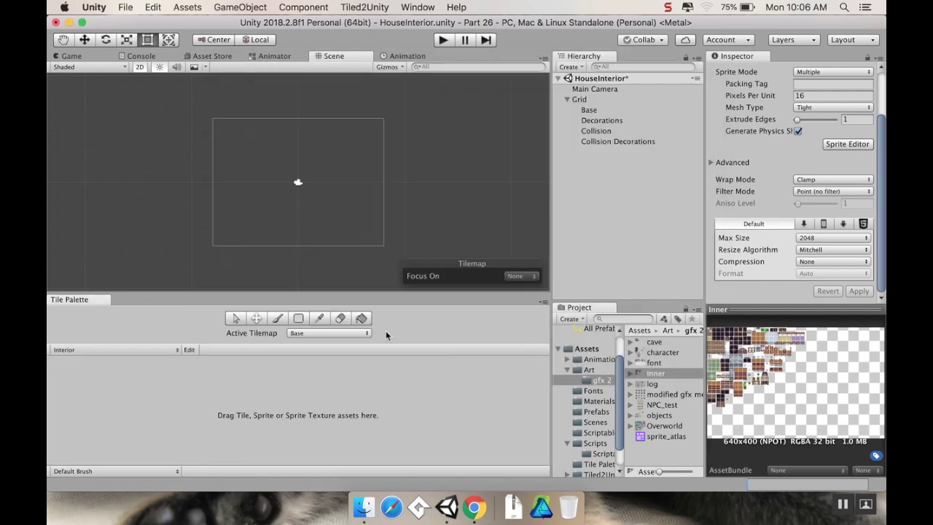
Step: Drag the Inner sprite sheet into the Interior palette, generating 263 tiles in Tile Palettes
left_click_drag(661, 376, 395, 435)
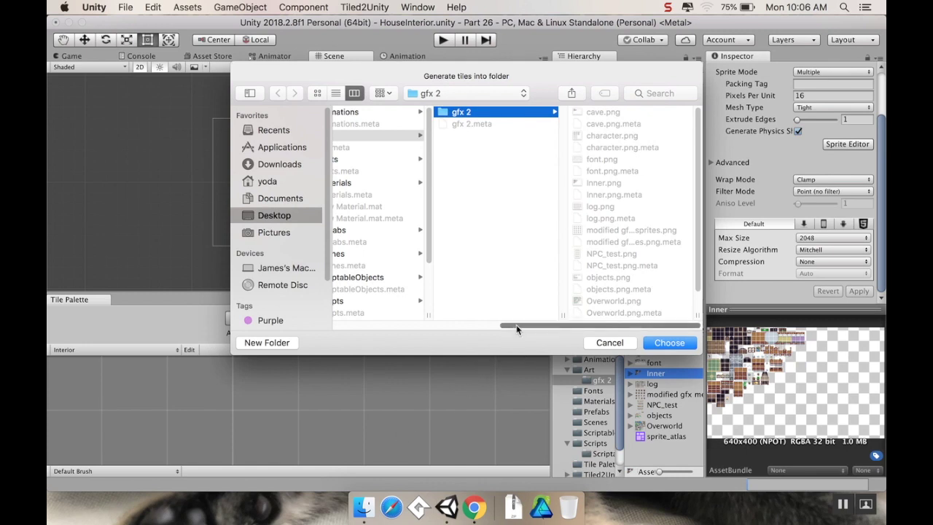
left_click_drag(516, 325, 476, 326)
scroll(469, 307, "down", 5)
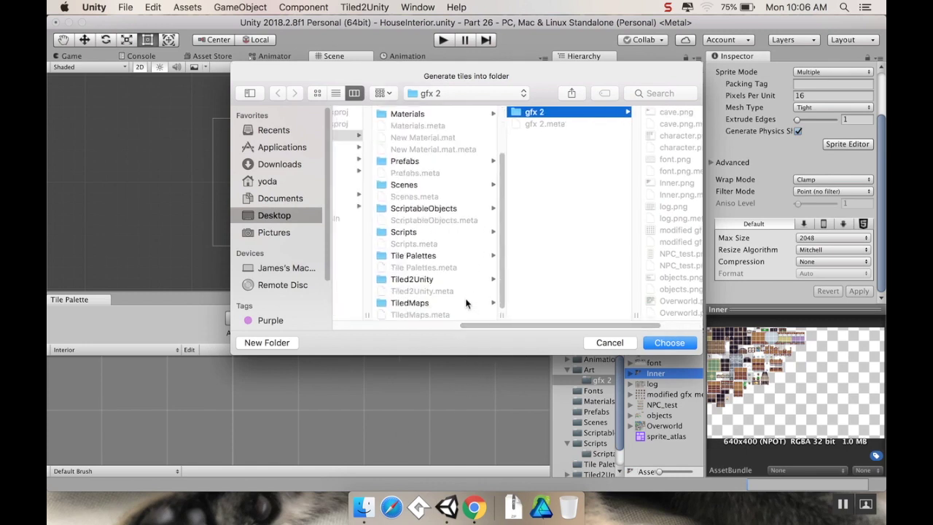
left_click(421, 255)
left_click(663, 342)
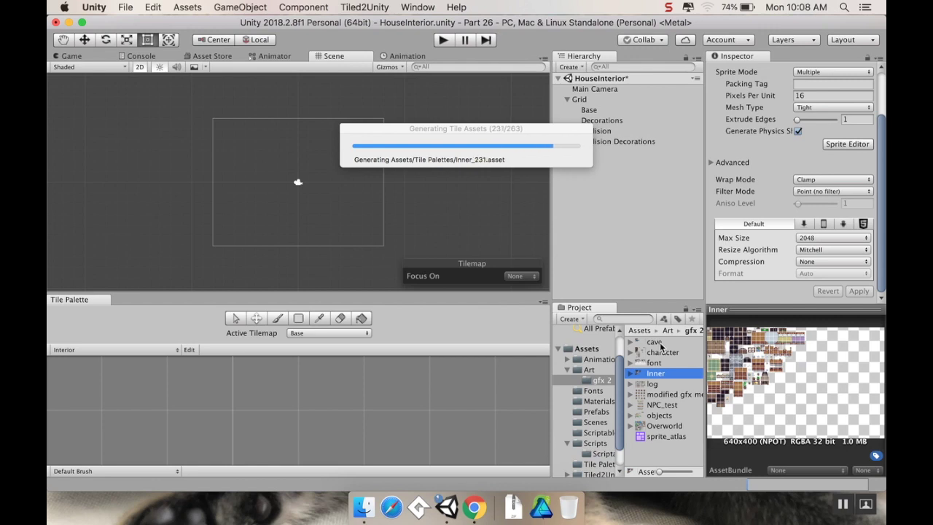
left_click(594, 113)
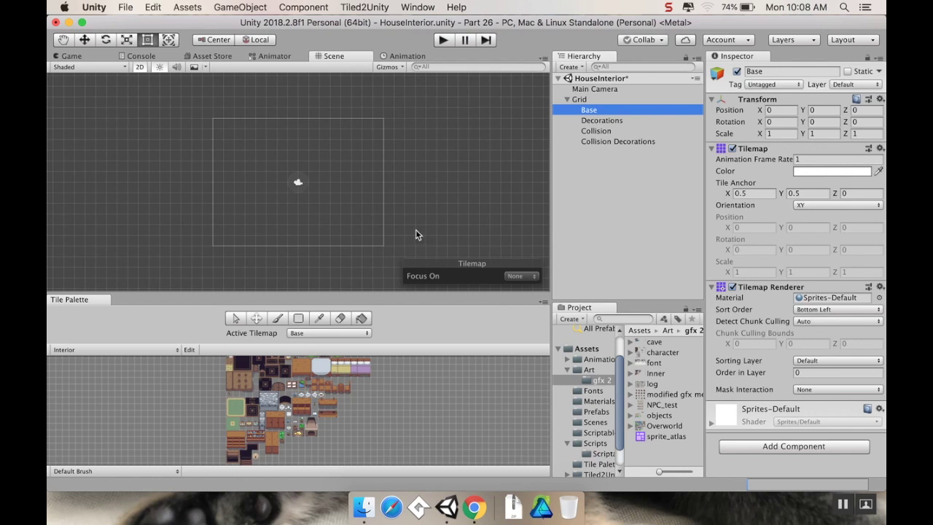
Step: Keep Base as the active tilemap and box-fill the room rectangle inside the camera frame with brick tiles
left_click(298, 334)
left_click(308, 378)
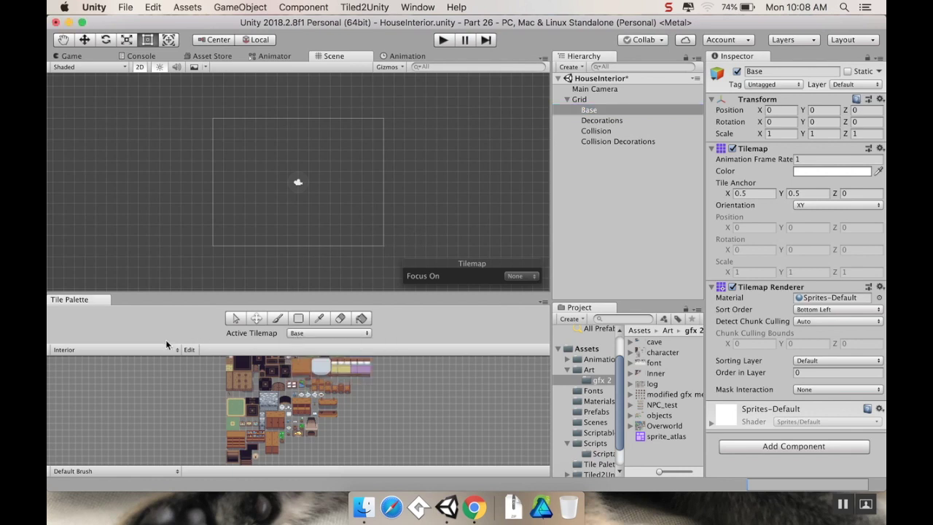
mouse_move(265, 401)
middle_mouse_down()
mouse_move(284, 436)
mouse_move(277, 413)
middle_mouse_up()
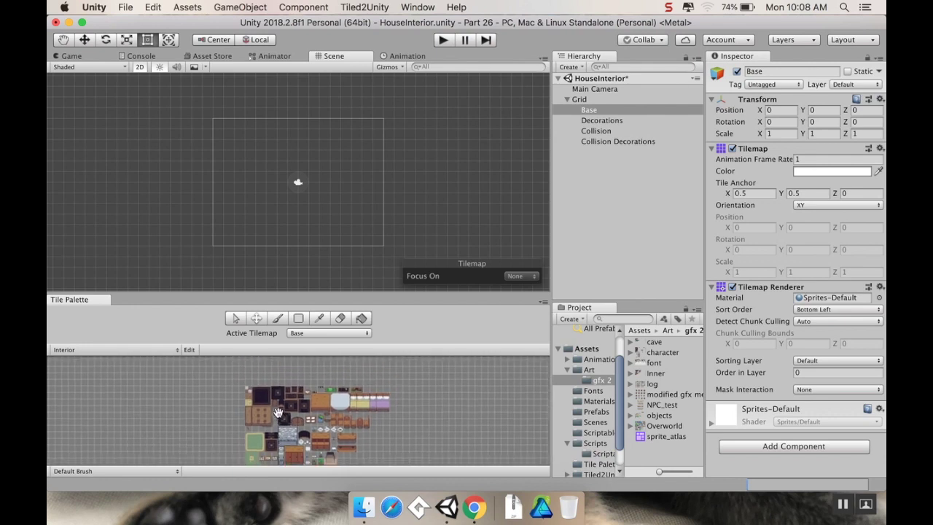
scroll(278, 413, "up", 10)
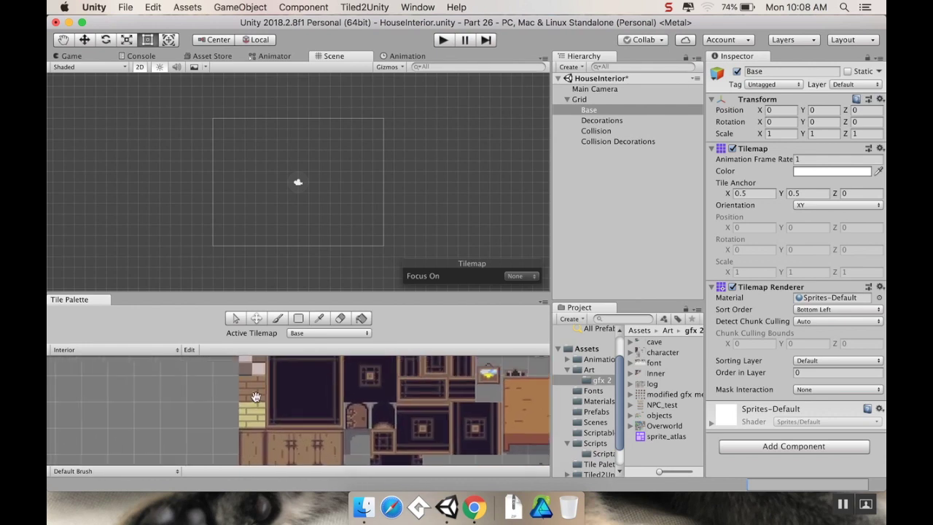
key("b")
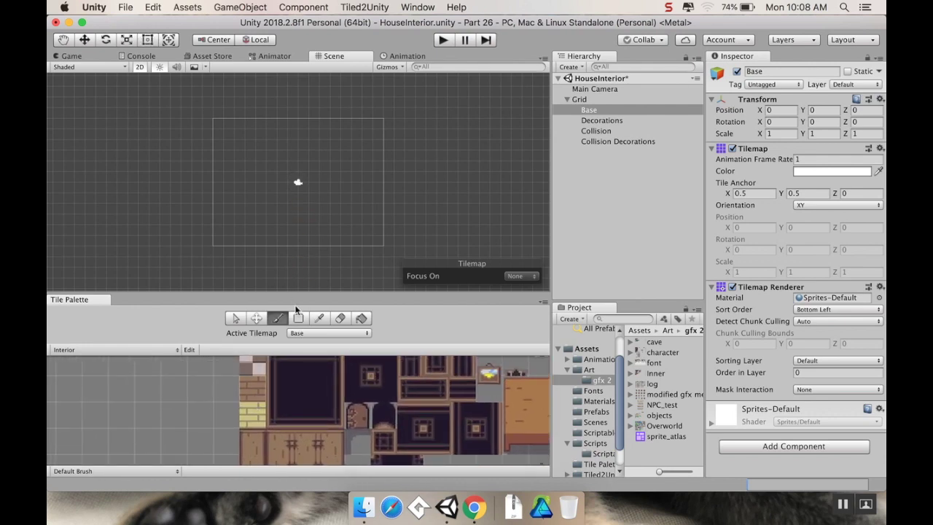
left_click(298, 318)
left_click_drag(218, 121, 374, 238)
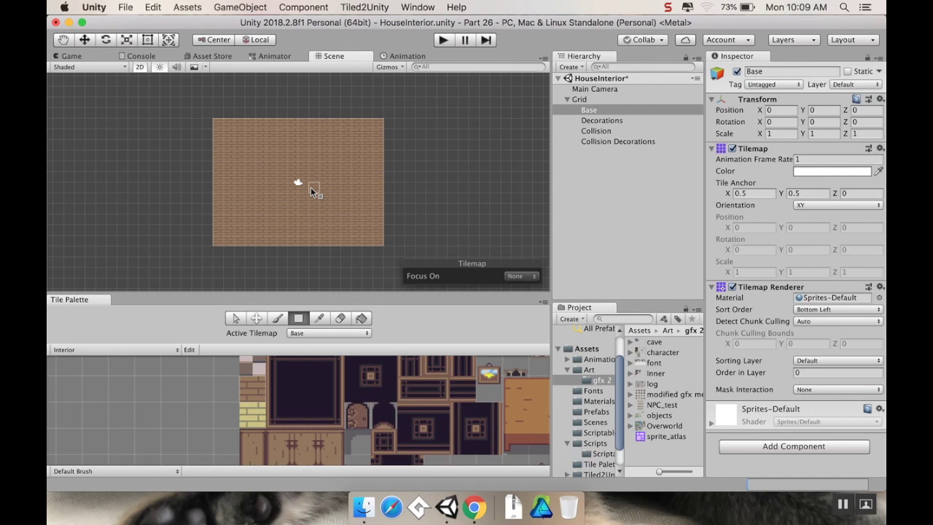
left_click(621, 122)
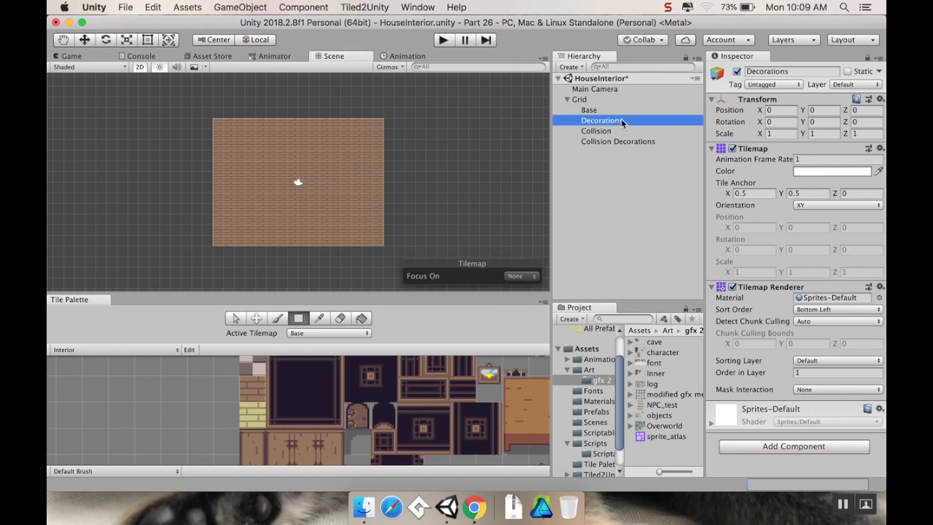
Step: Pick the green rug tile and switch the active tilemap from Base to Decorations
scroll(415, 392, "down", 2)
middle_click_drag(415, 392, 282, 405)
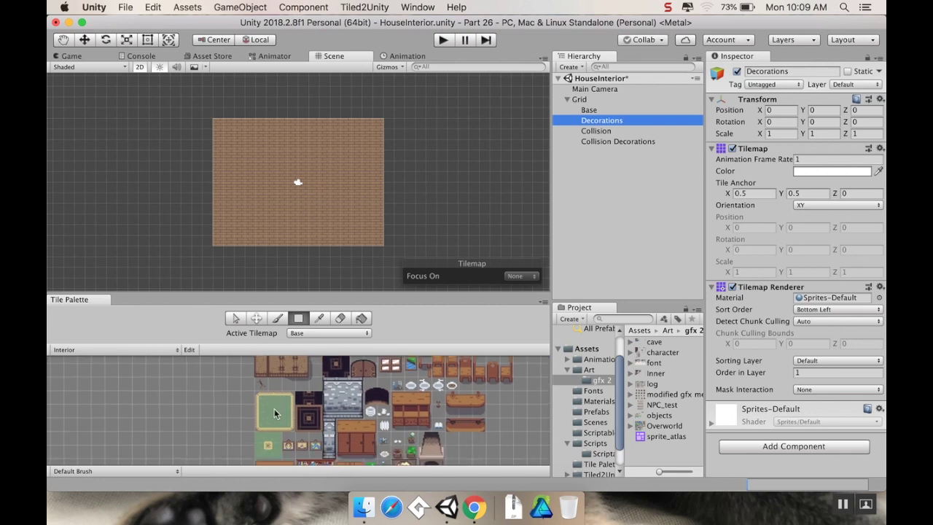
left_click(261, 401)
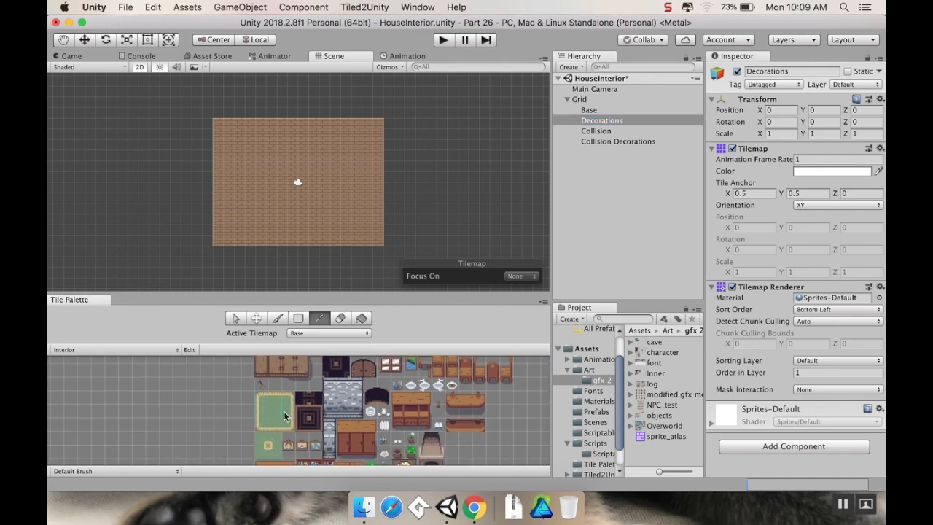
key("u")
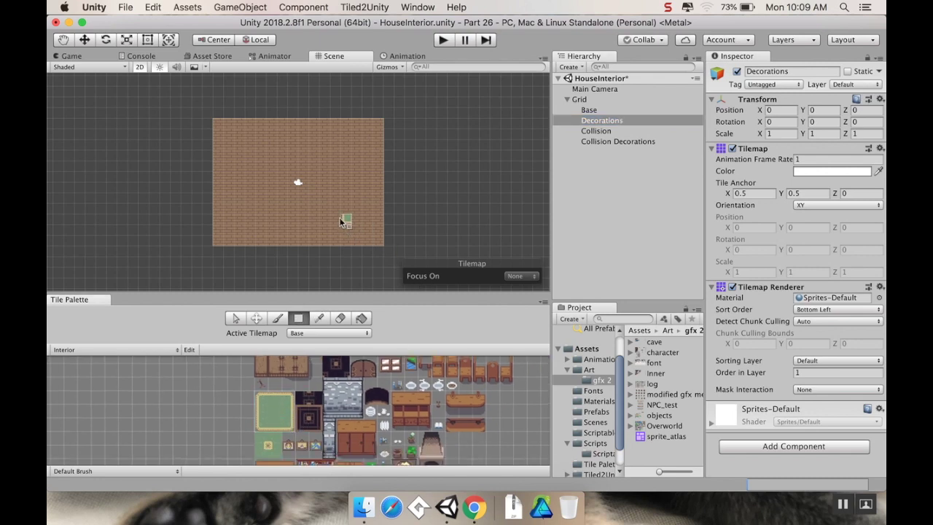
left_click(279, 320)
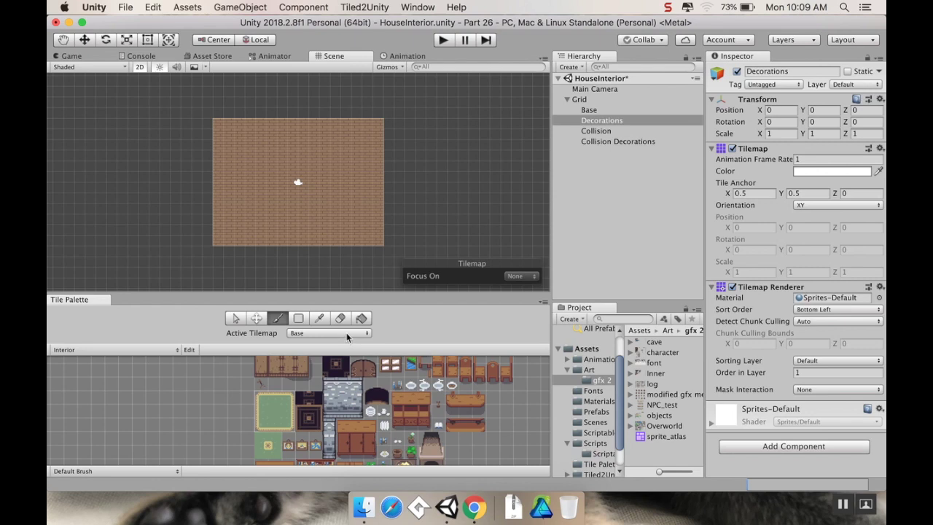
left_click(347, 336)
left_click(343, 355)
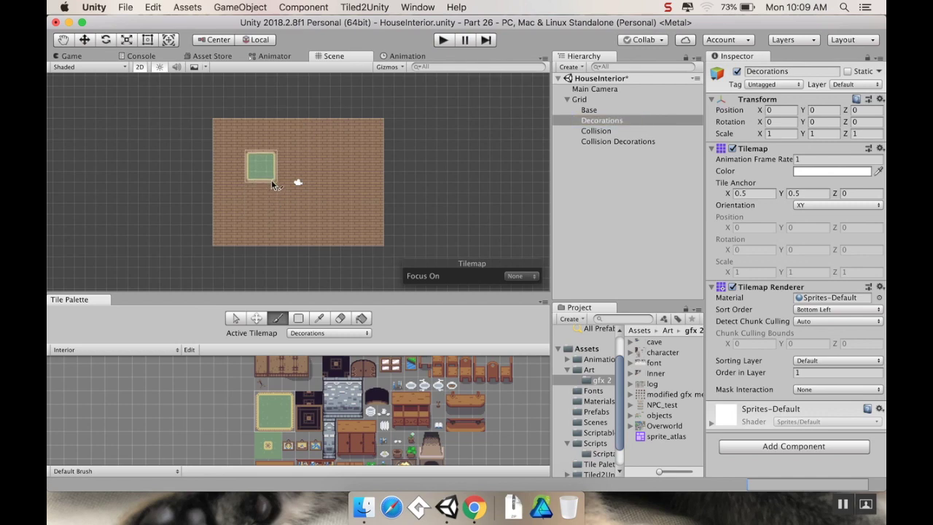
scroll(276, 187, "up", 5)
middle_click_drag(281, 190, 286, 231)
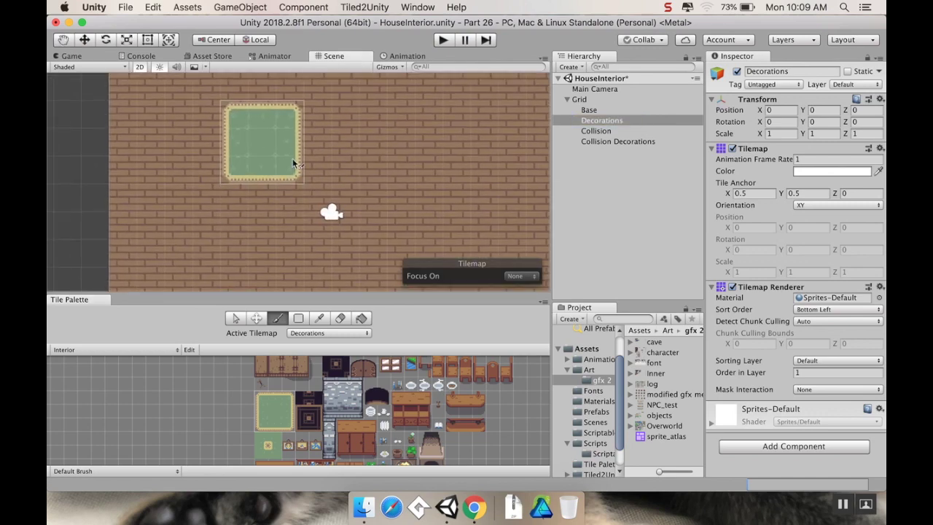
Step: Paint the rug's top border strip across the upper floor, with a corner tile at its left end
left_click(274, 398)
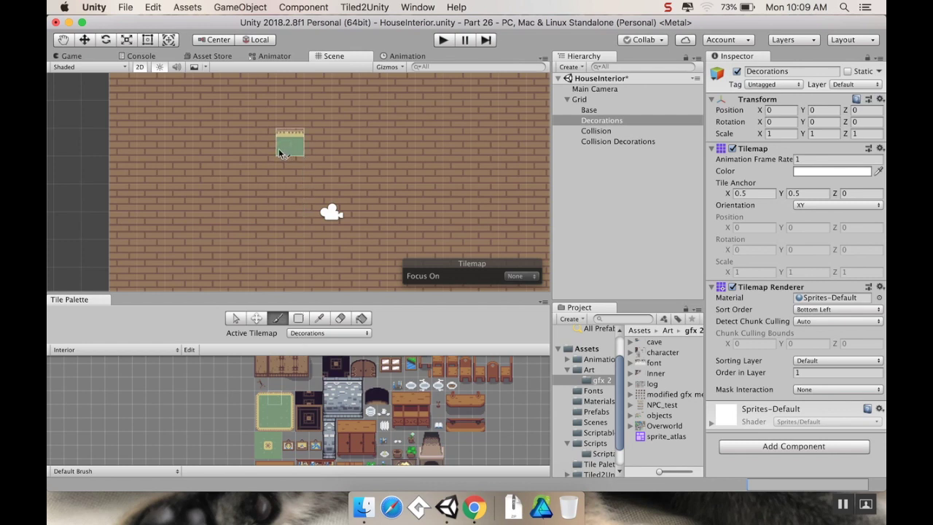
left_click_drag(290, 151, 420, 150)
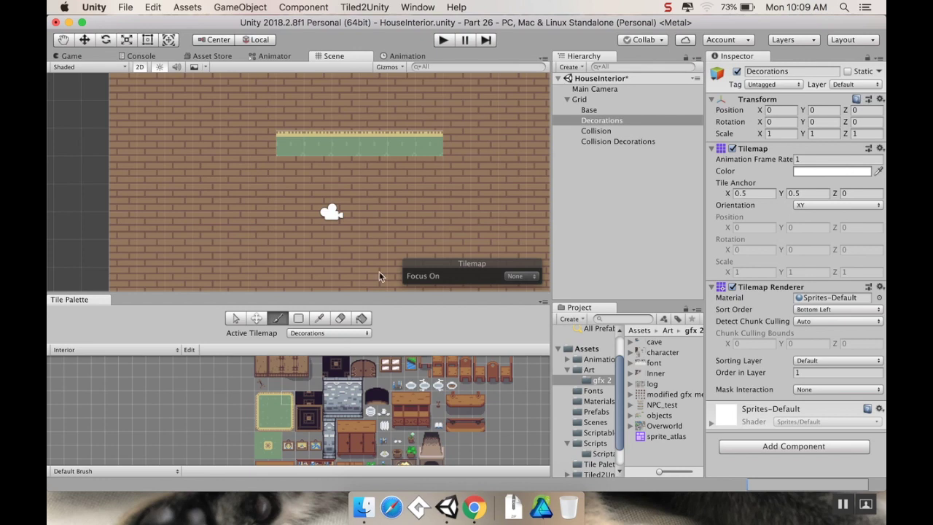
left_click(455, 146)
key("i")
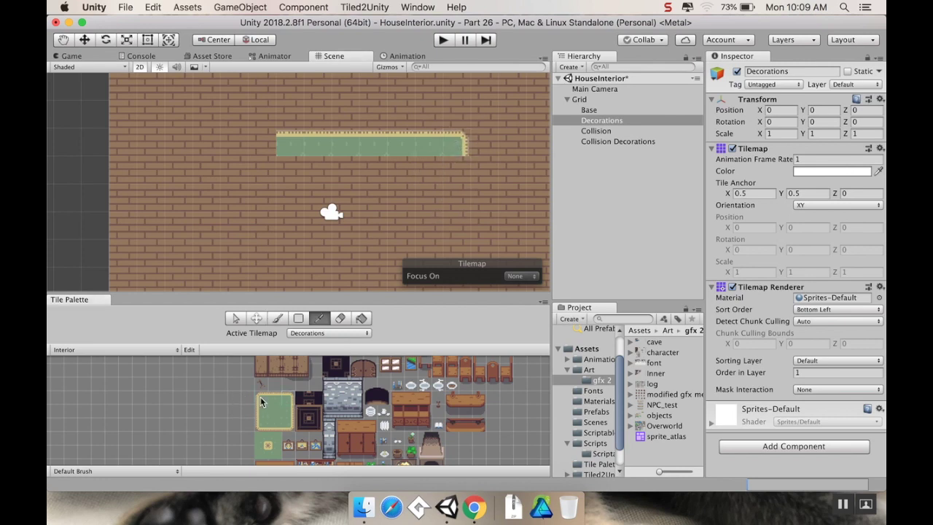
left_click(261, 401)
left_click(266, 145)
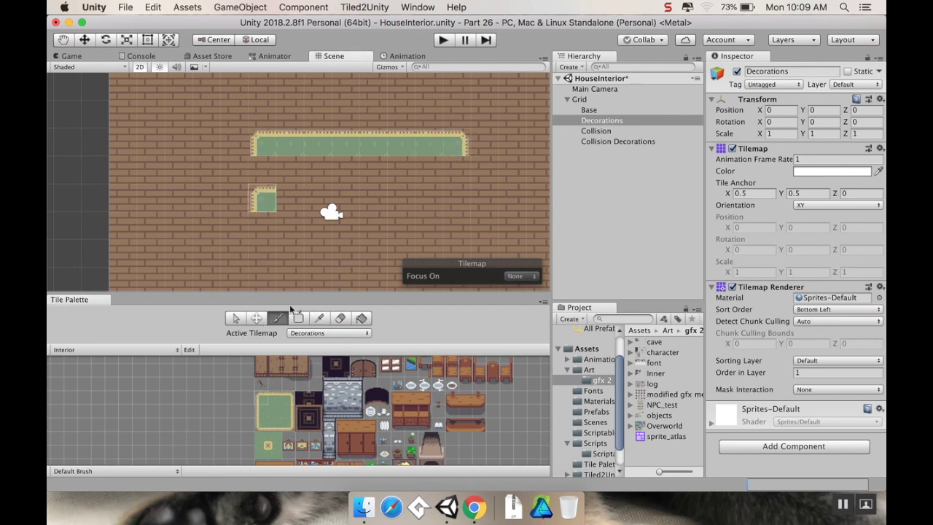
Step: Paint the rug's left, bottom and right edges and fill its interior with plain green tiles
left_click(262, 414)
middle_click_drag(281, 269, 268, 202)
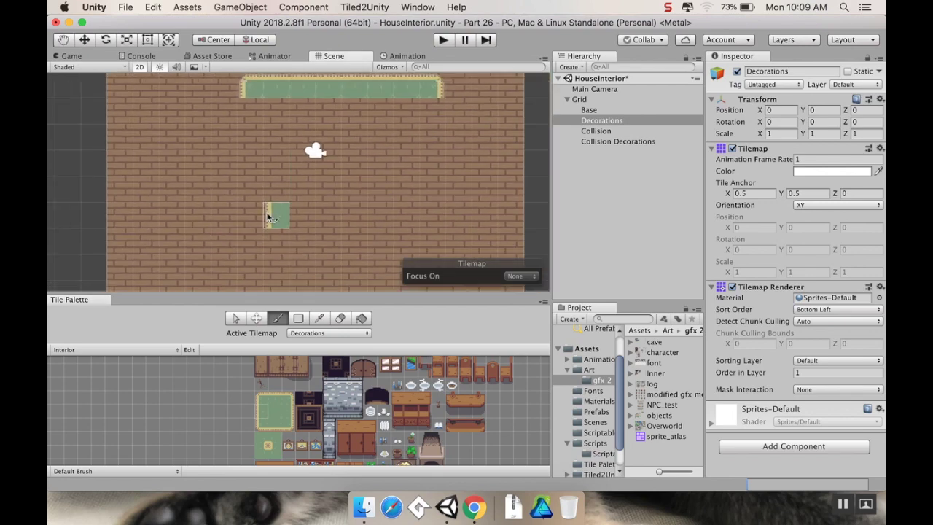
scroll(313, 149, "down", 2)
mouse_move(254, 125)
left_mouse_down()
mouse_move(254, 191)
mouse_move(407, 191)
mouse_move(393, 177)
left_mouse_up()
left_click(276, 414)
left_click(298, 318)
scroll(313, 166, "down", 3)
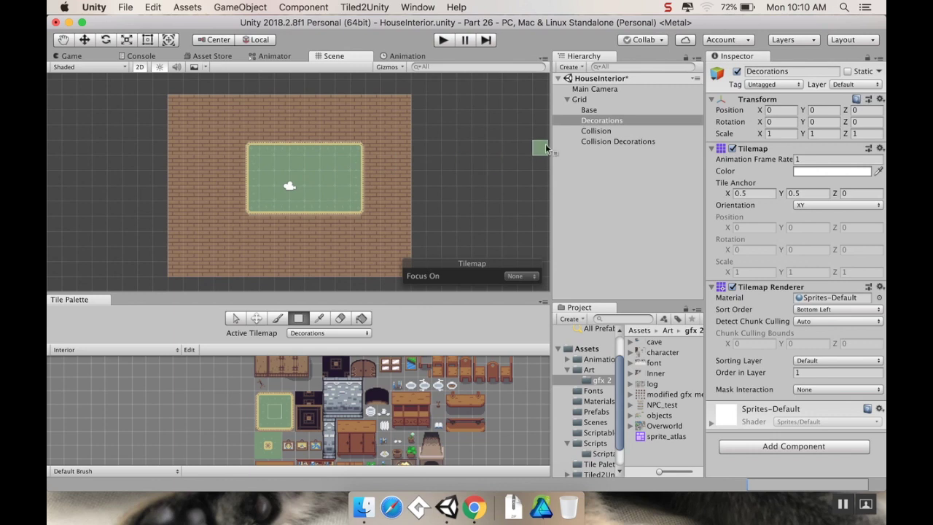
left_click(596, 131)
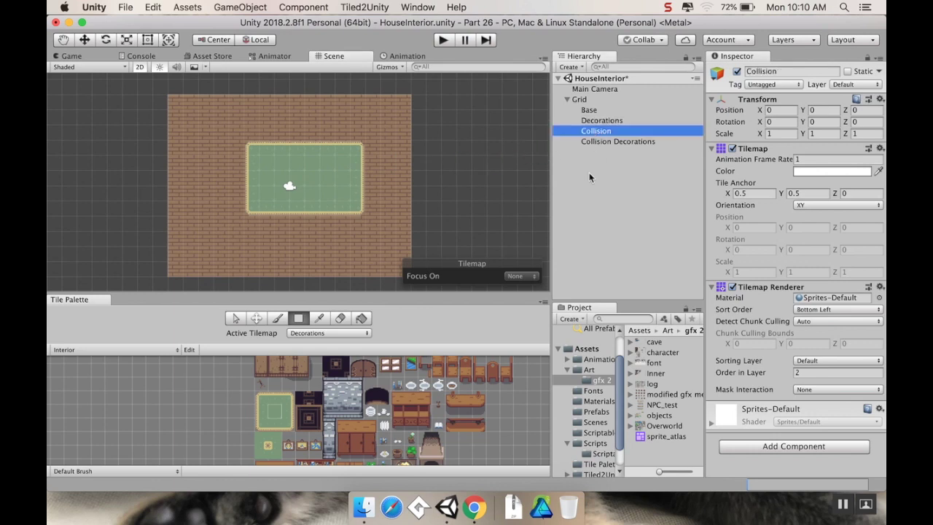
Step: Make Collision the active tilemap and give it a Rigidbody 2D with Body Type Static
left_click(360, 333)
left_click(321, 365)
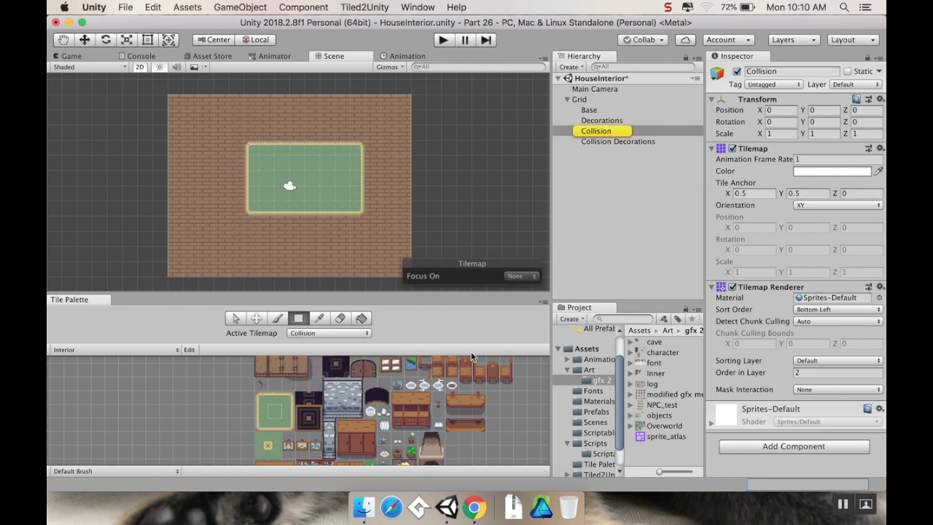
left_click(837, 445)
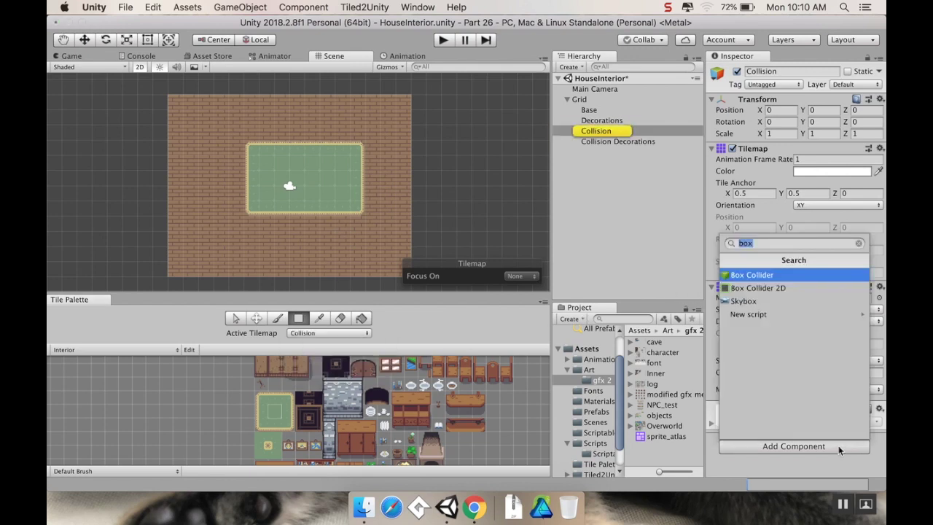
type("ri")
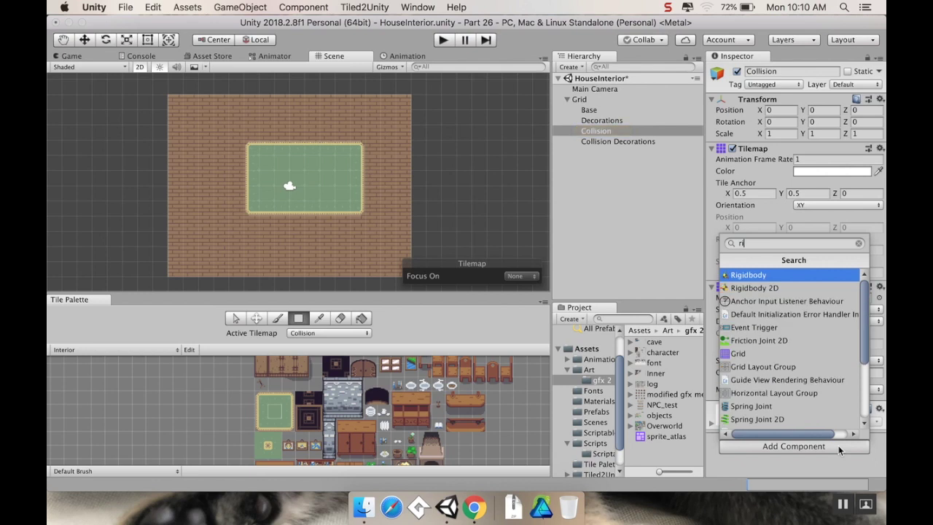
key("Down")
key("Return")
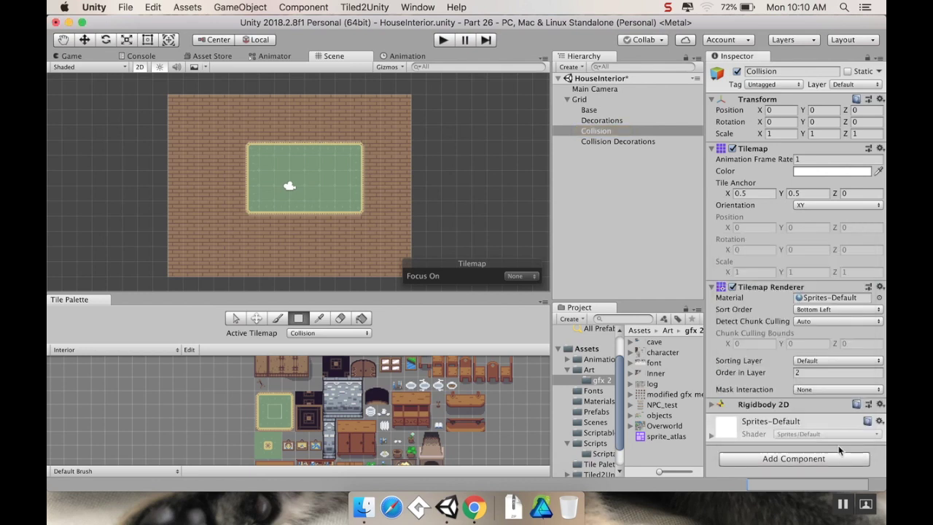
left_click(713, 404)
left_click(864, 415)
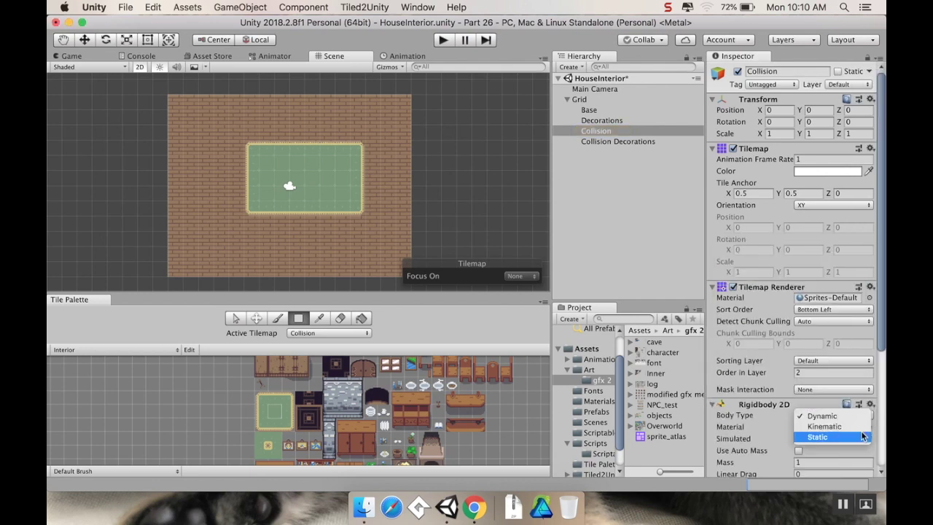
left_click(813, 436)
left_click(712, 404)
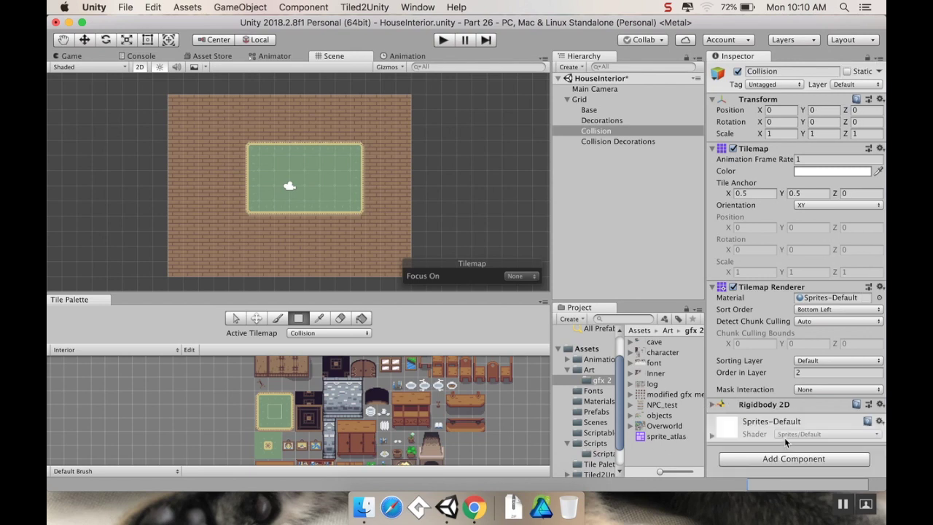
Step: Add a Tilemap Collider 2D and a Composite Collider 2D, ticking Used By Composite
left_click(788, 458)
type("tilema")
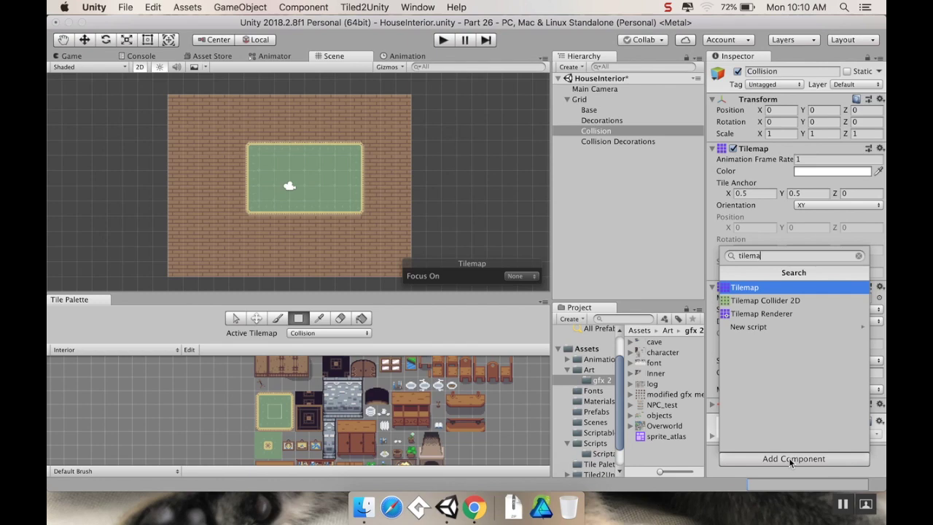
key("Down")
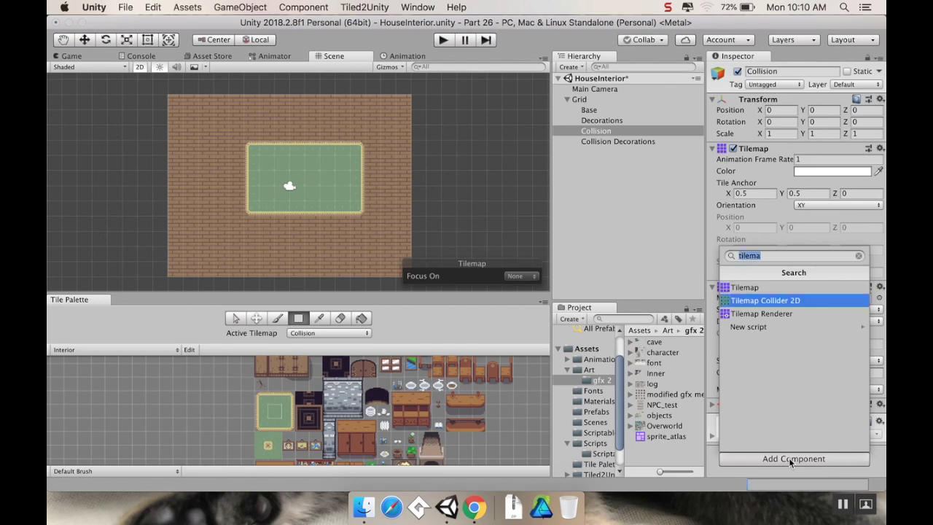
key("Return")
scroll(784, 451, "down", 4)
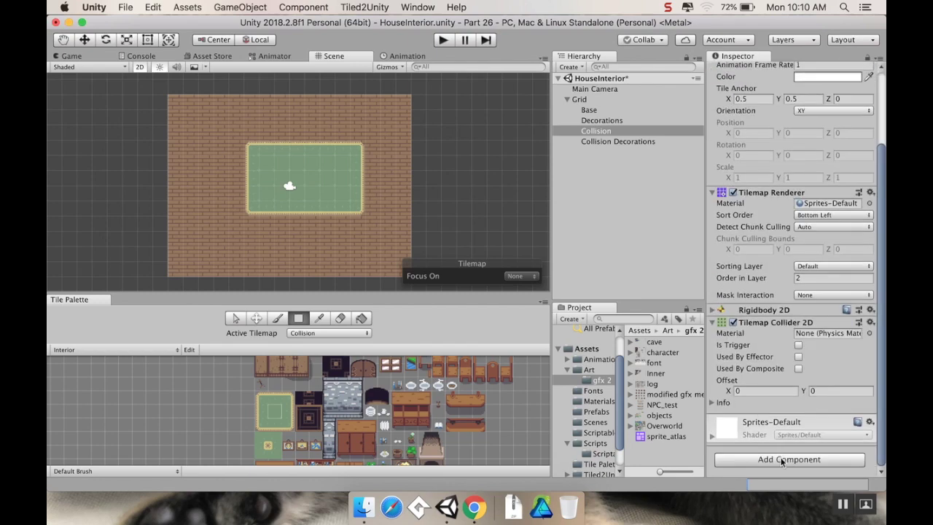
left_click(789, 459)
type("composite")
key("Return")
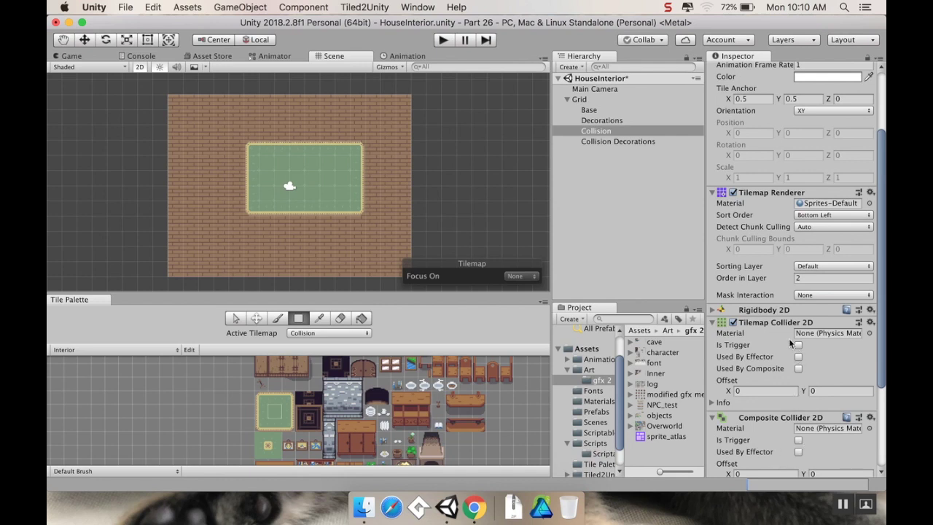
left_click(798, 368)
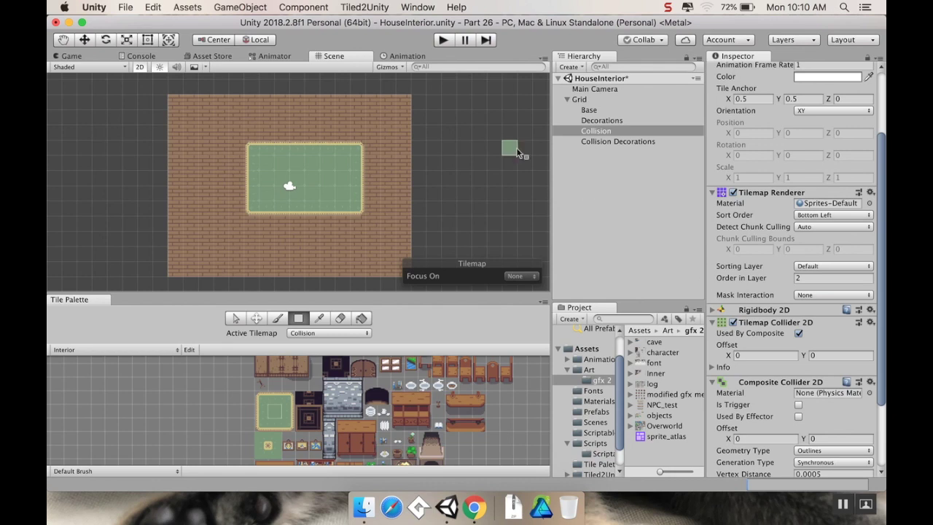
left_click(281, 269)
Step: Paint dark wall corner tiles at the room's four corners, undoing one stray tile by the rug
middle_click_drag(243, 193, 261, 168)
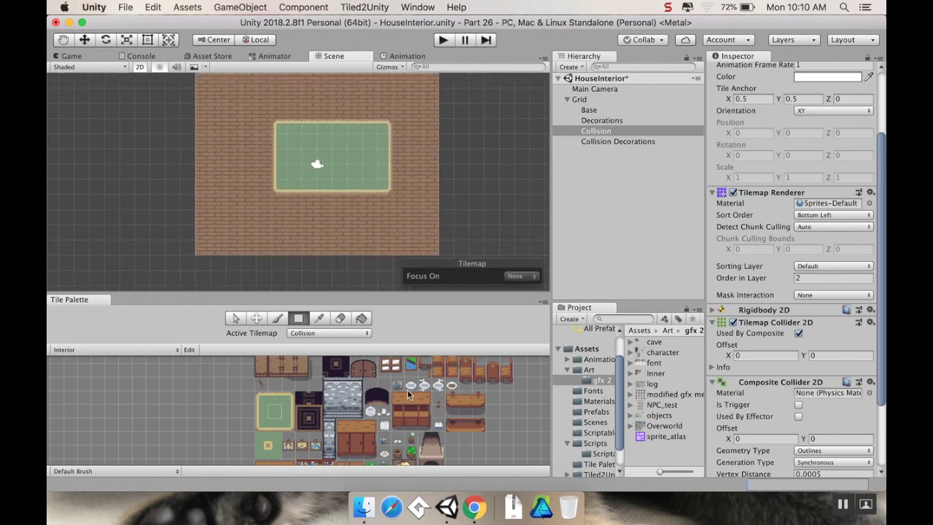
middle_click_drag(365, 419, 351, 459)
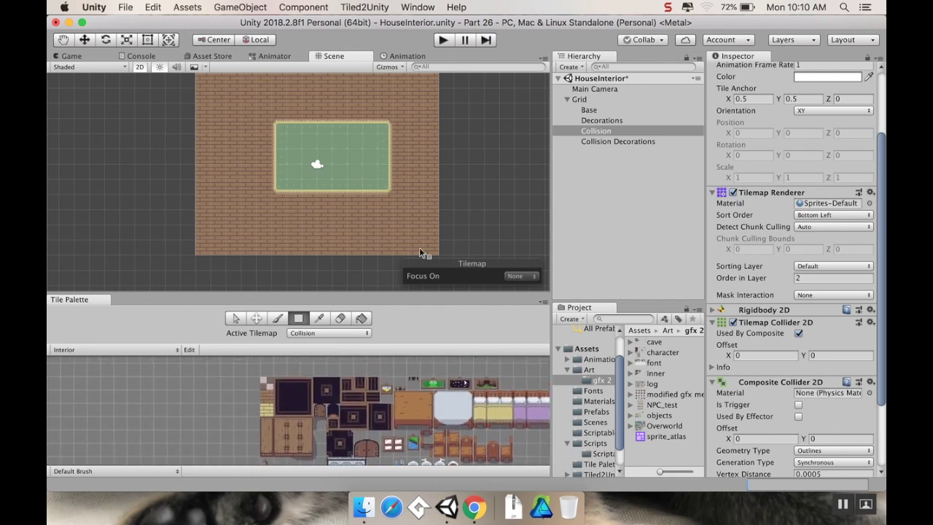
middle_click_drag(263, 126, 255, 143)
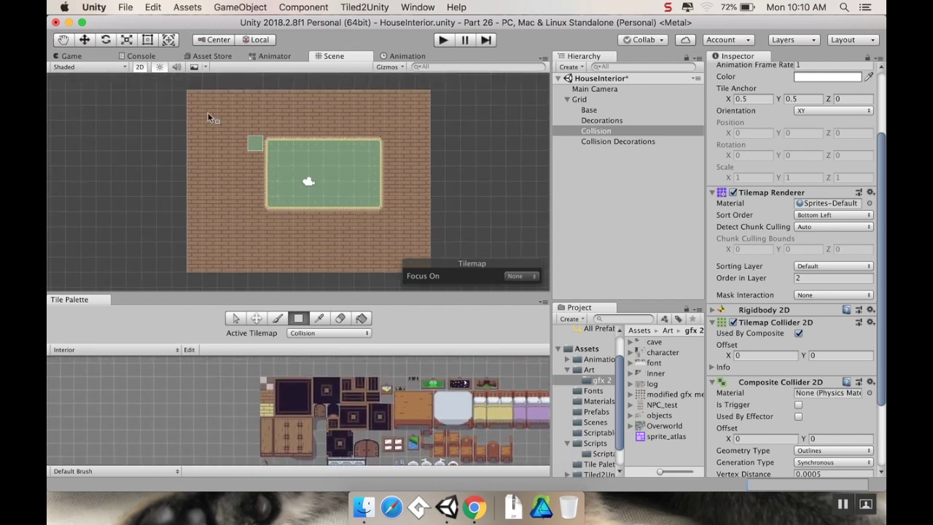
left_click(276, 383)
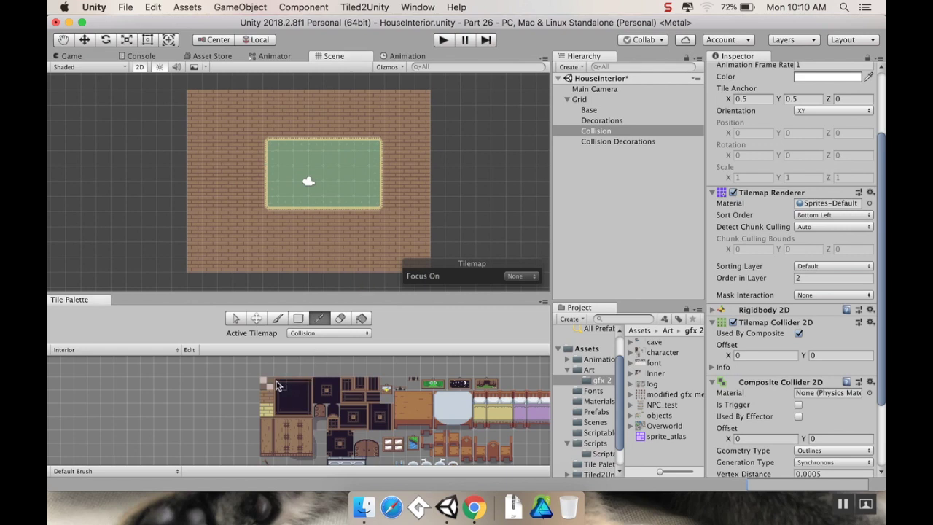
left_click(196, 101)
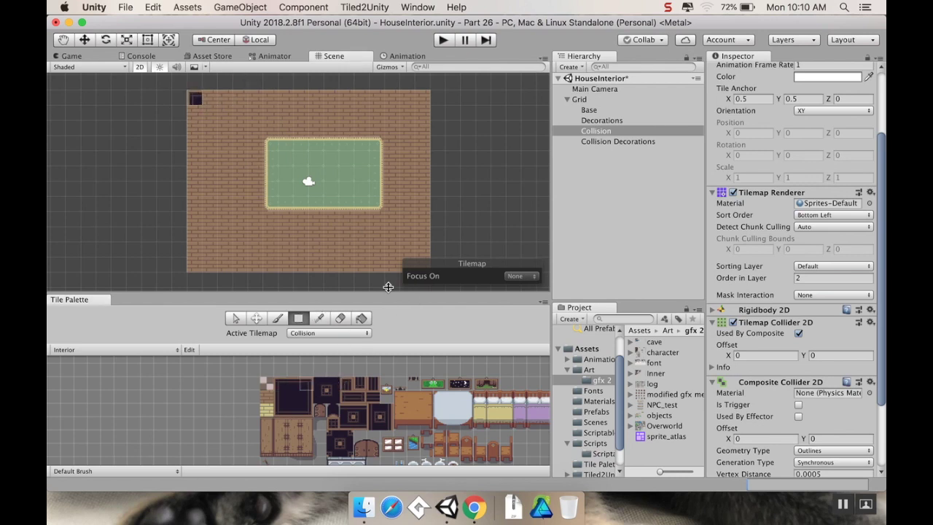
left_click(421, 96)
left_click(390, 156)
key("super+z")
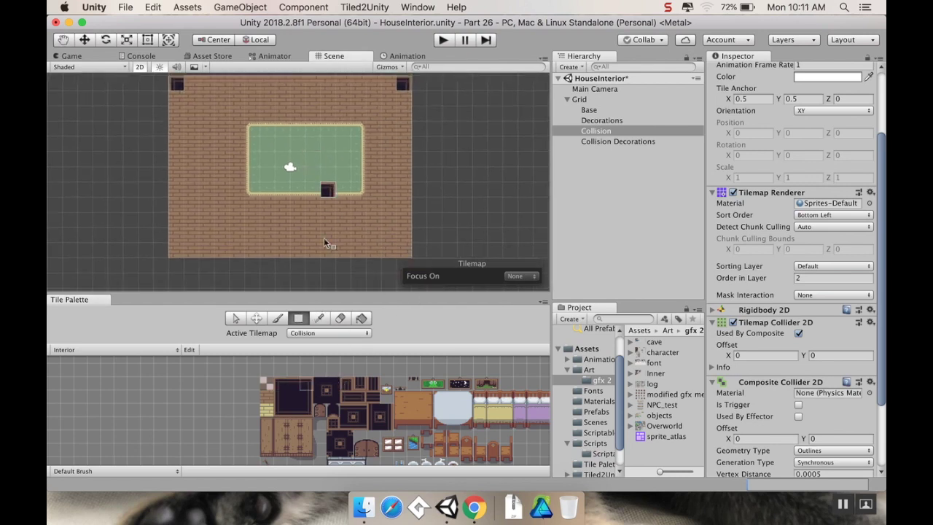
left_click(403, 249)
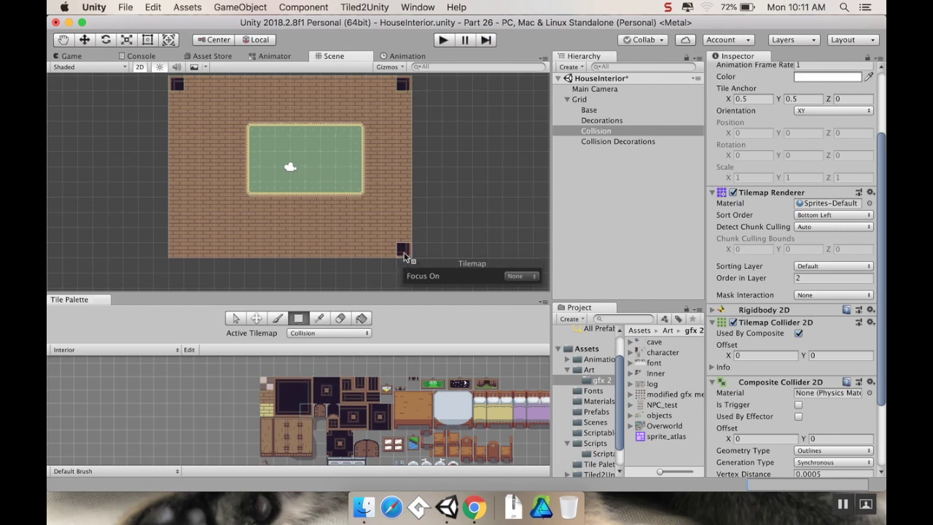
left_click(178, 251)
Step: Box-fill dark walls down the left and right edges and along the bottom, leaving a doorway gap
key("u")
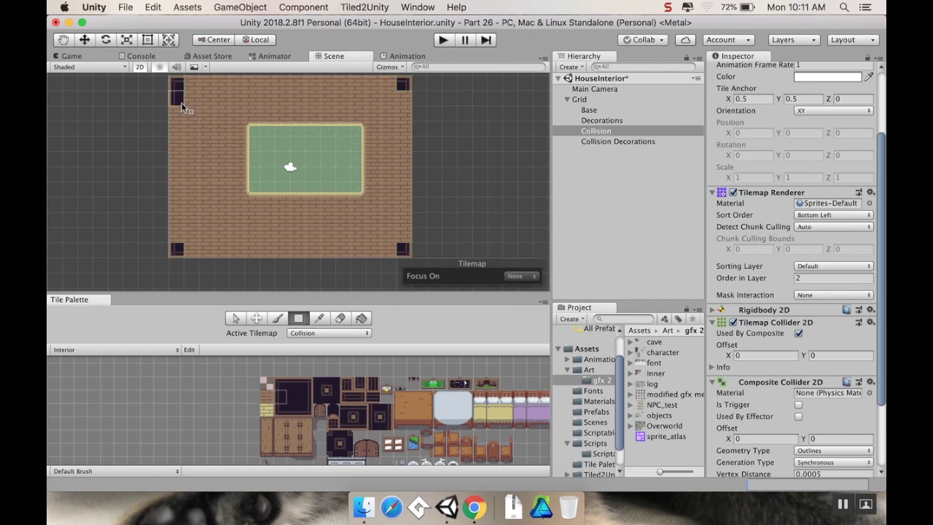
left_click_drag(179, 142, 177, 250)
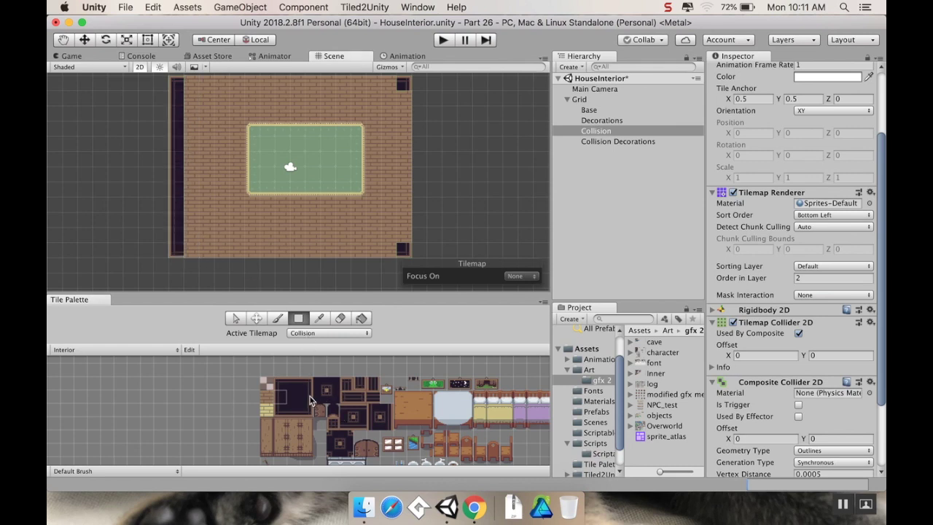
left_click(310, 400)
left_click_drag(403, 91, 403, 248)
key("i")
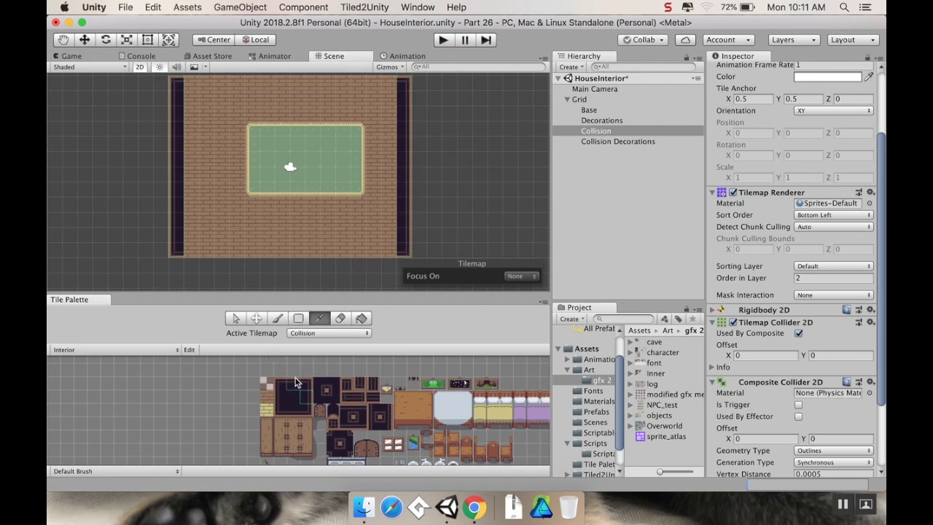
left_click(295, 383)
left_click_drag(320, 166, 213, 121)
left_click_drag(367, 126, 277, 241)
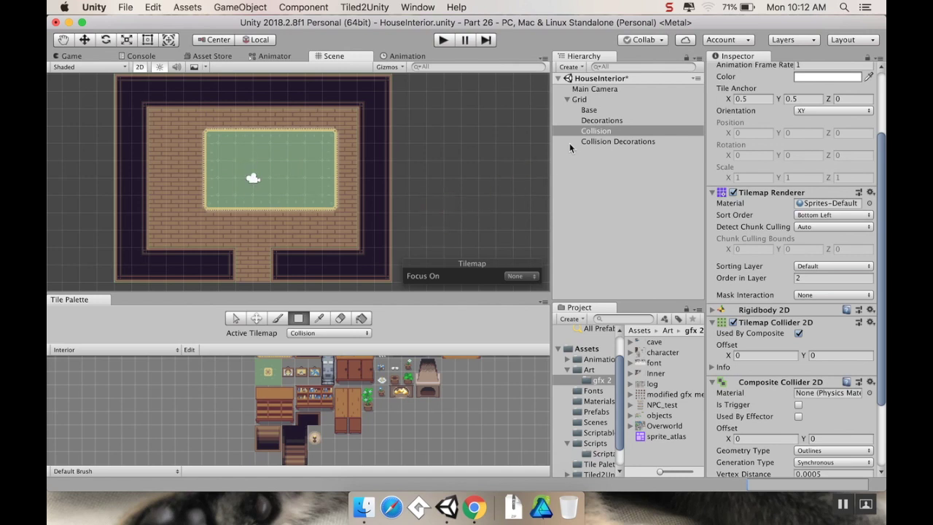
Step: Paint a bed on the Collision tilemap to the left of the rug
scroll(410, 372, "up", 10)
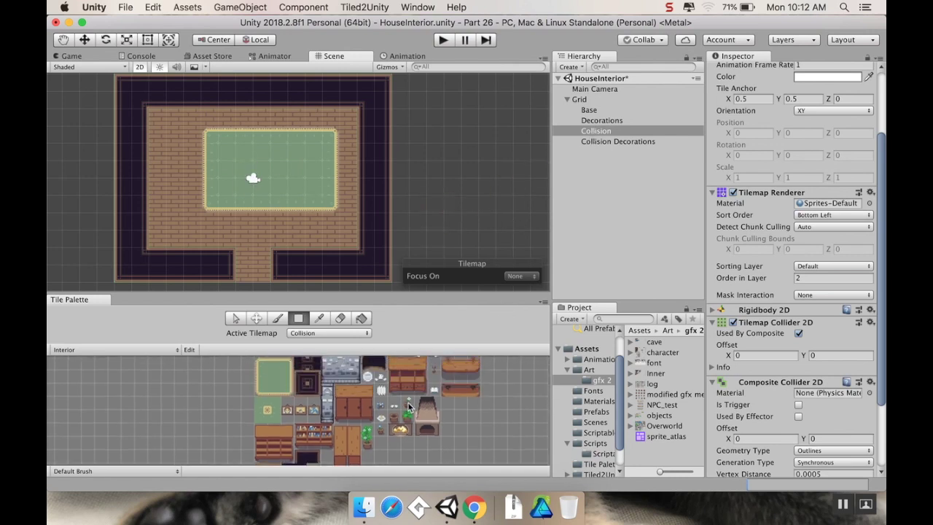
scroll(385, 429, "right", 5)
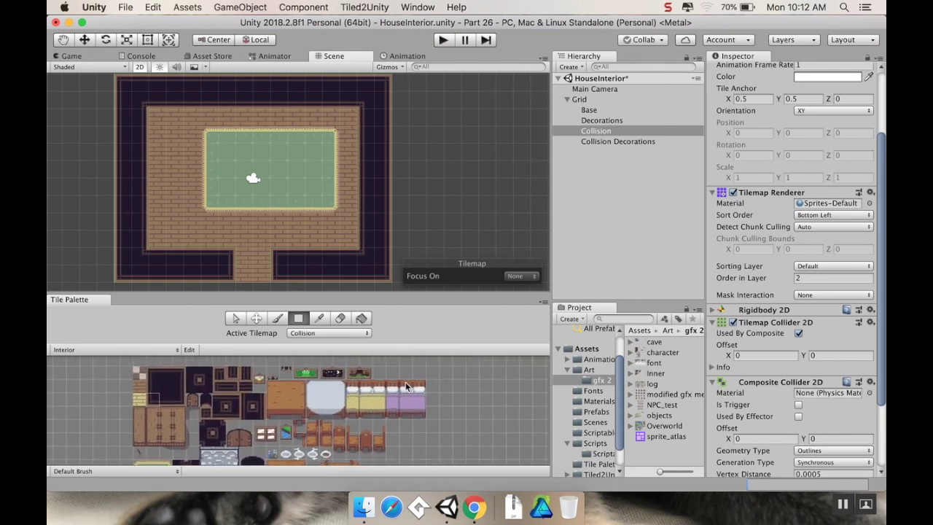
left_click_drag(406, 387, 430, 411)
key("u")
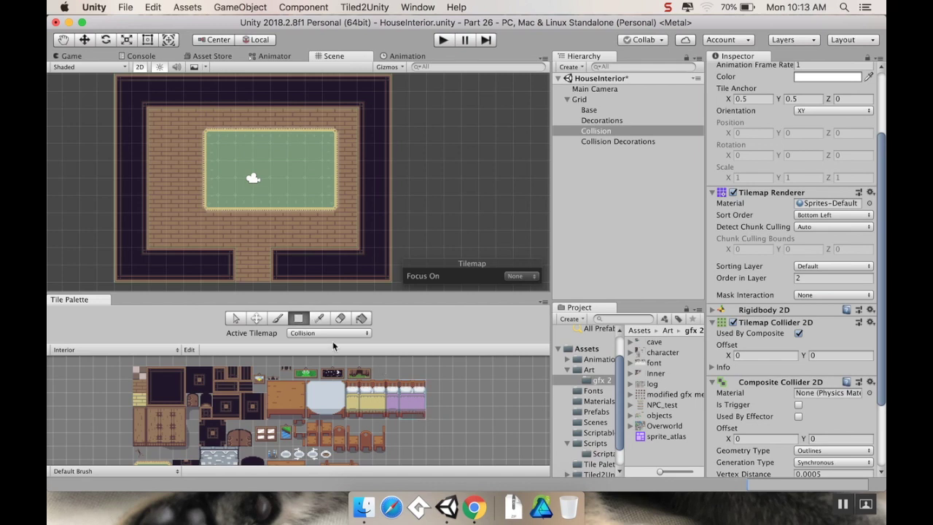
left_click(277, 319)
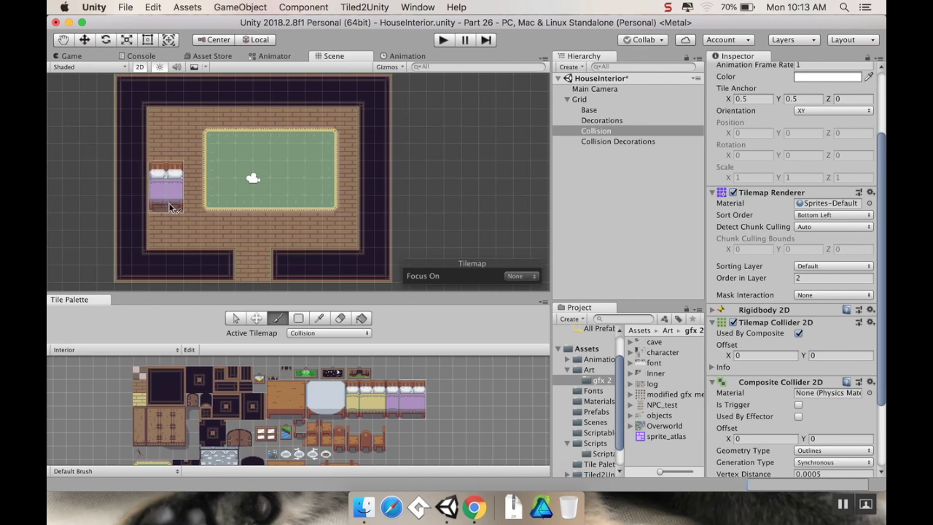
left_click(170, 188)
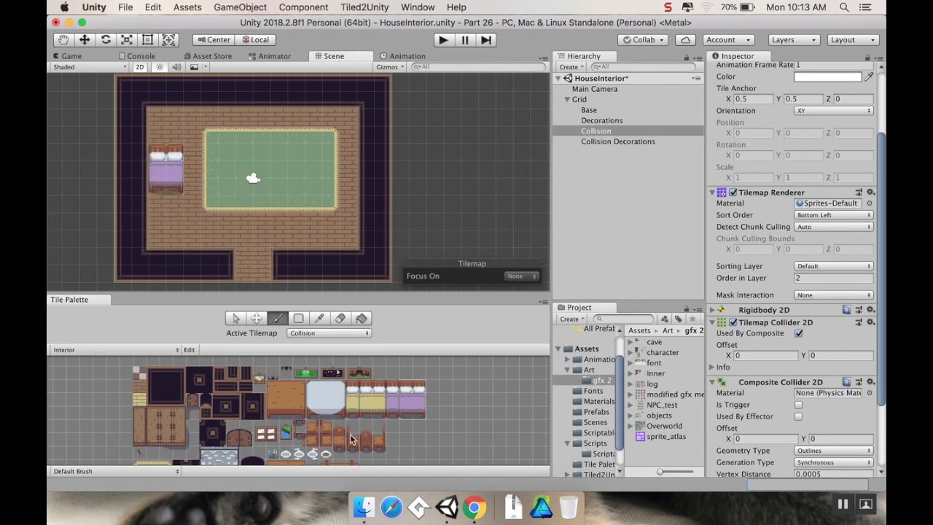
Step: Paint a table in the middle of the rug with a chair on each side
left_click_drag(273, 391, 302, 412)
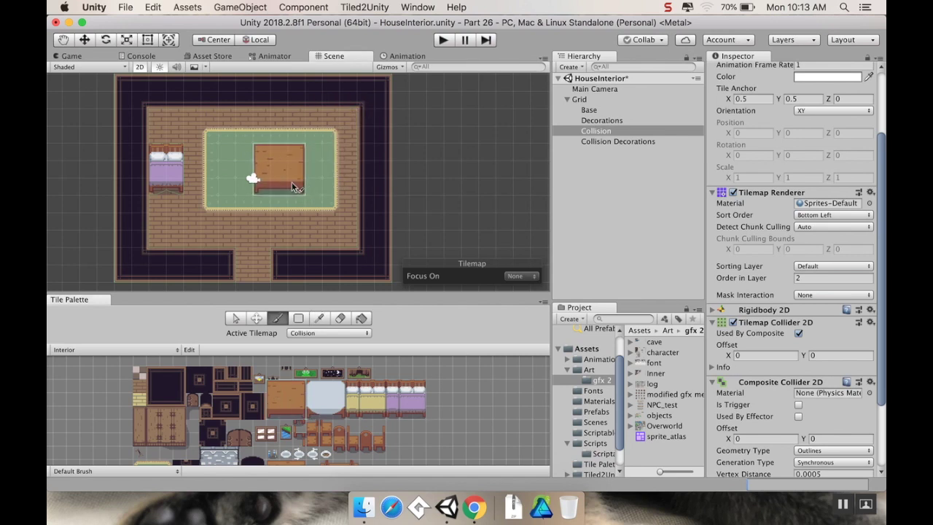
left_click(295, 187)
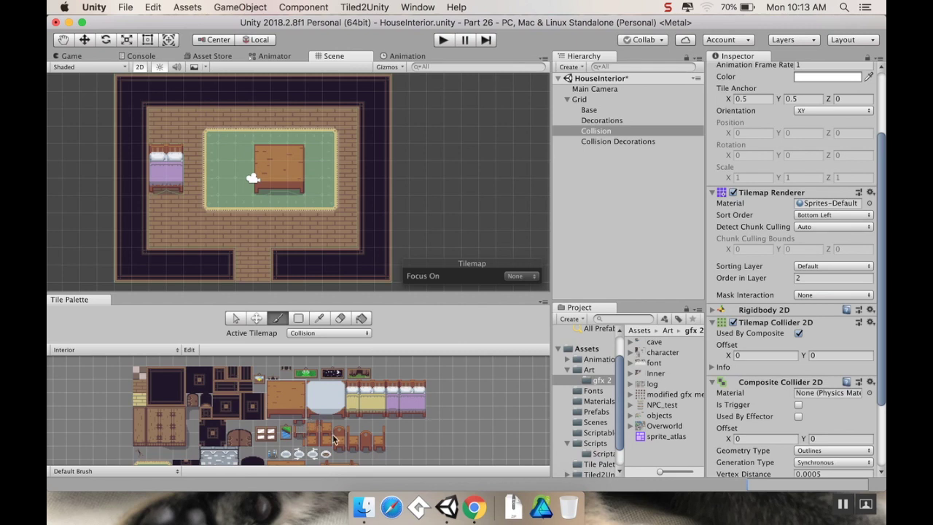
scroll(335, 438, "down", 2)
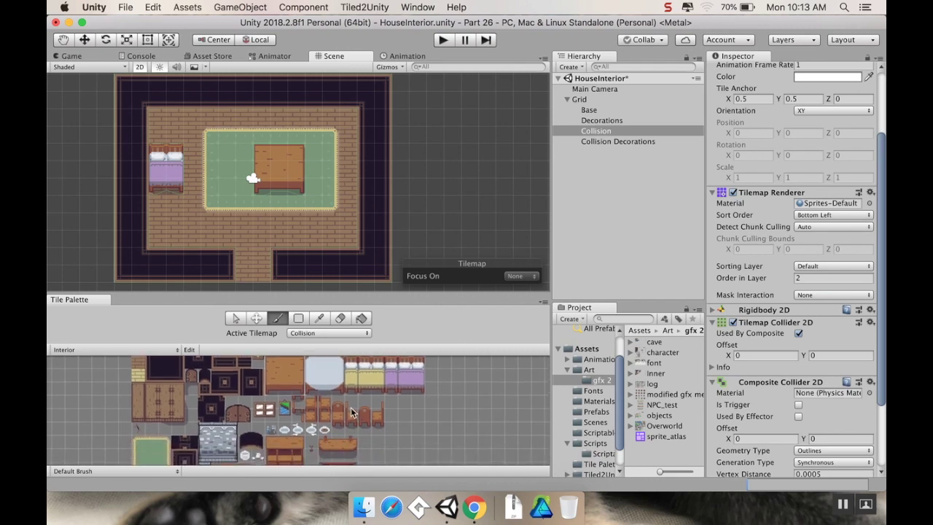
key("i")
left_click(355, 428)
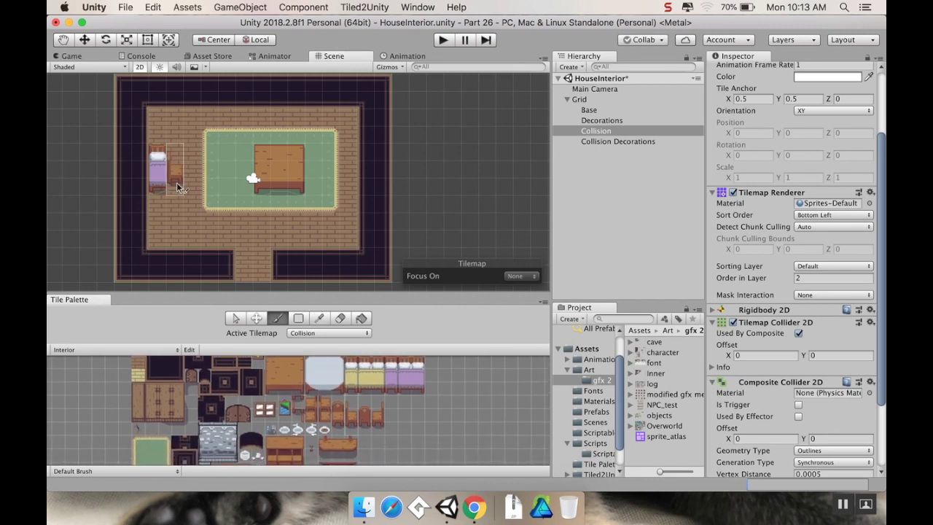
left_click(237, 181)
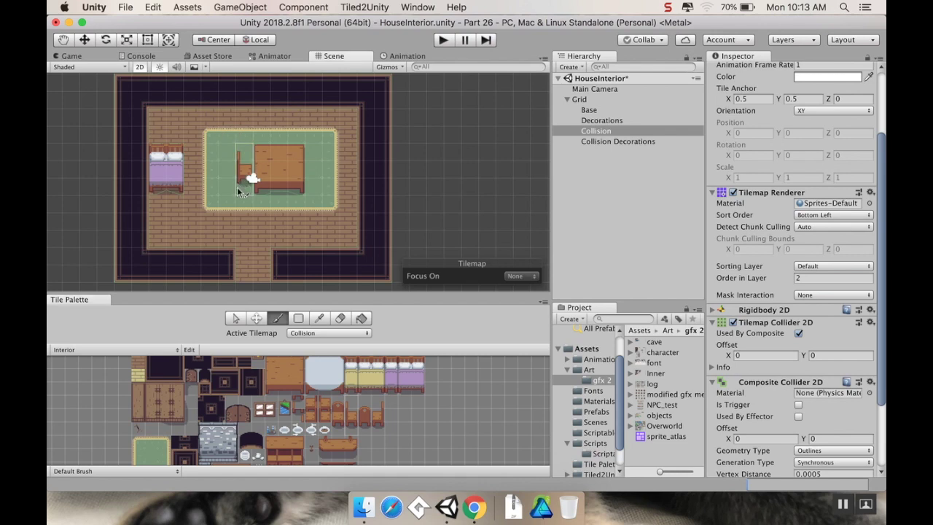
key("i")
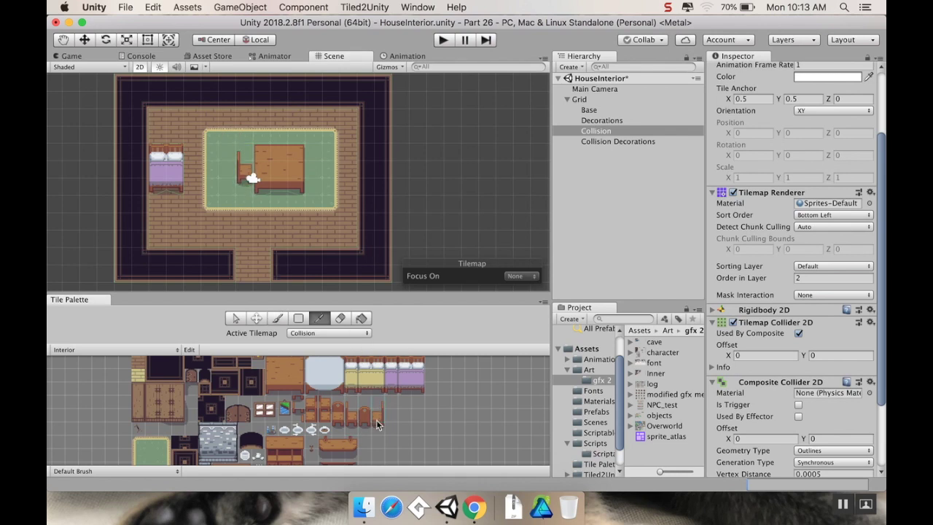
left_click(377, 427)
left_click(318, 190)
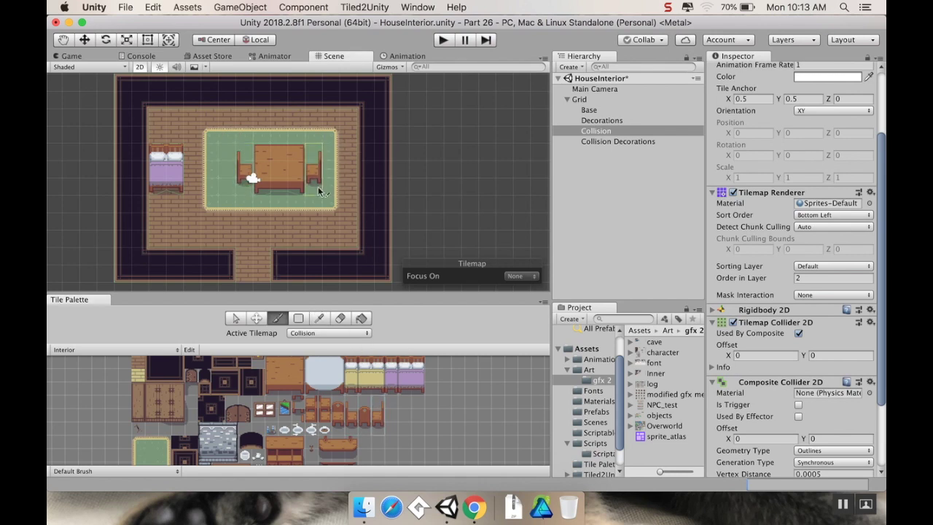
Step: Pick the fireplace tile from the palette and select the Collision Decorations tilemap
scroll(277, 215, "down", 2)
scroll(275, 219, "up", 2)
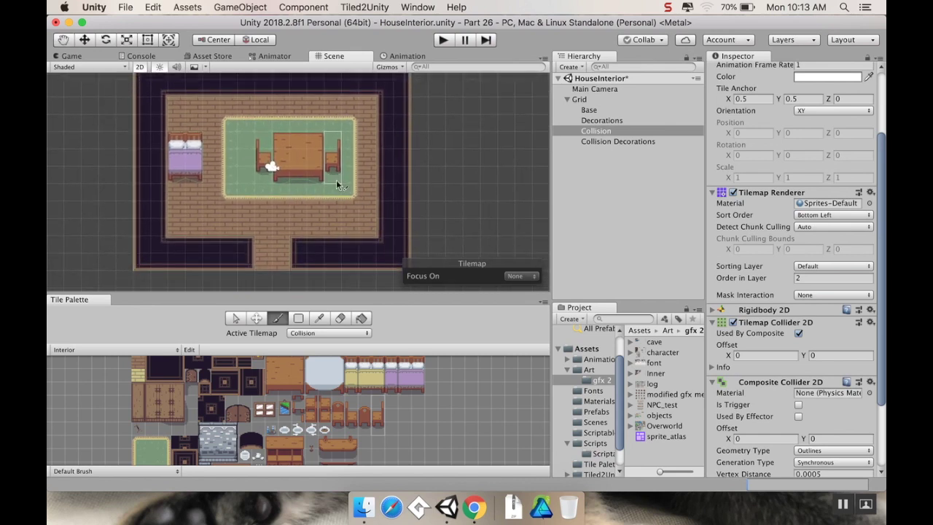
scroll(346, 211, "down", 2)
scroll(365, 240, "up", 2)
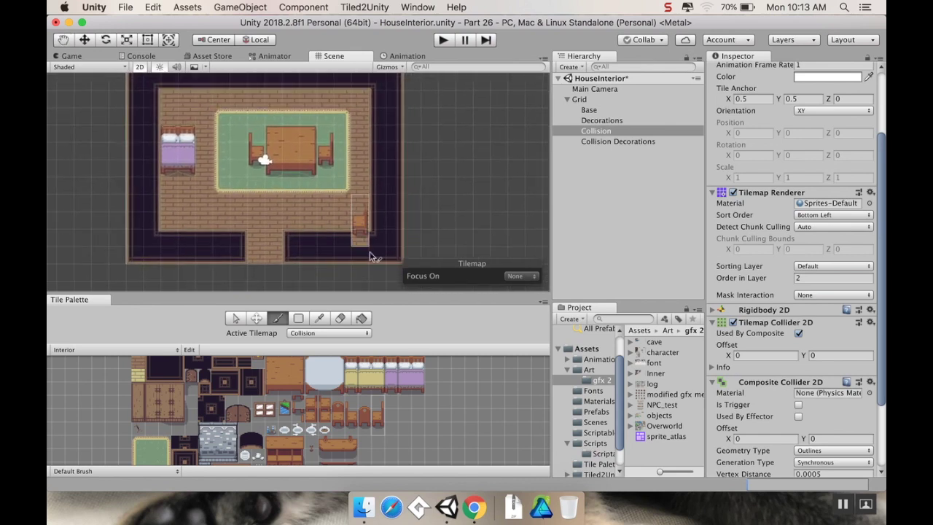
scroll(375, 408, "down", 3)
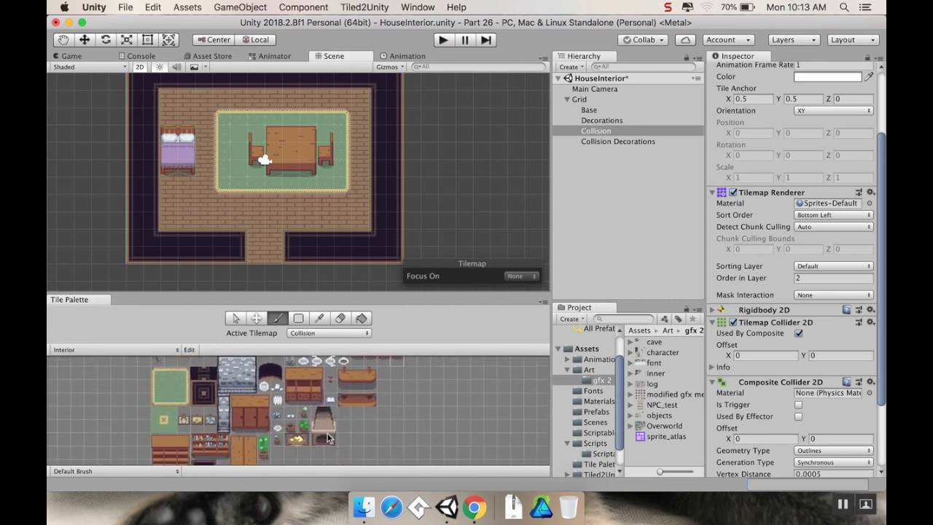
middle_click_drag(332, 248, 339, 280)
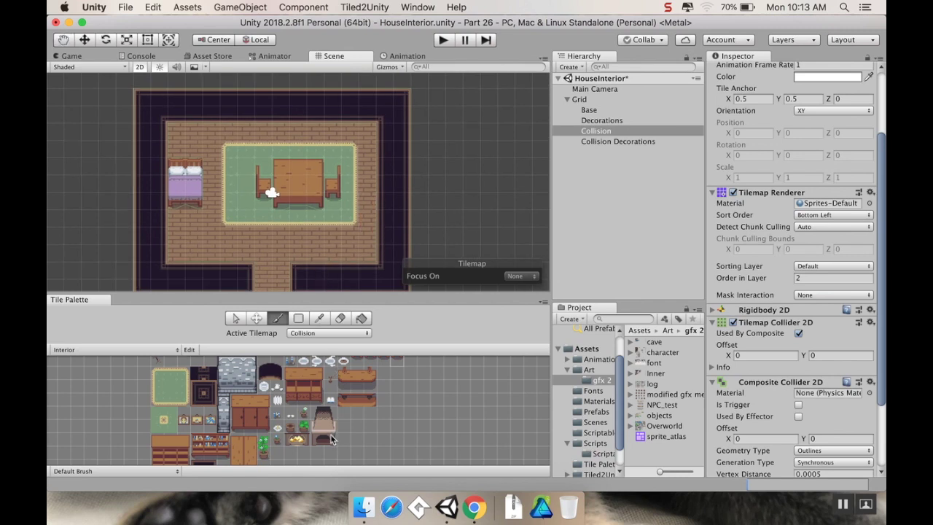
left_click(193, 132)
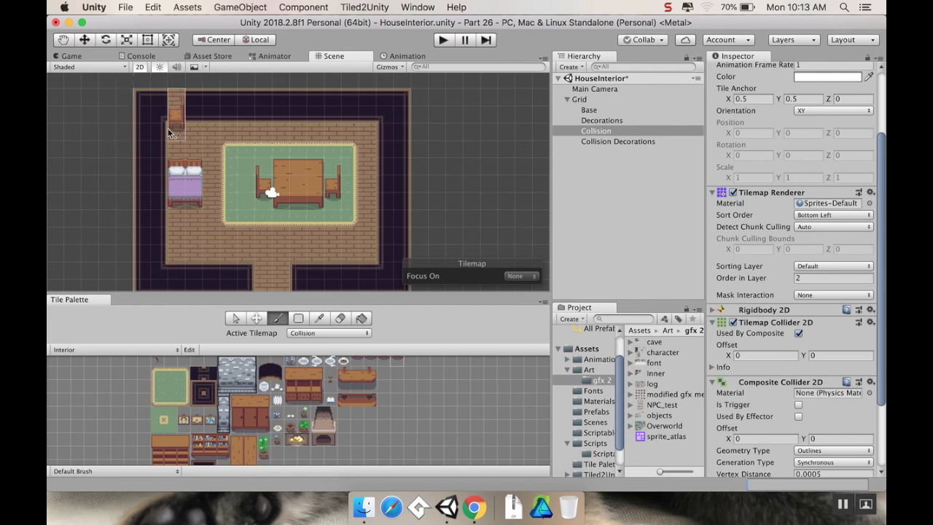
left_click(644, 144)
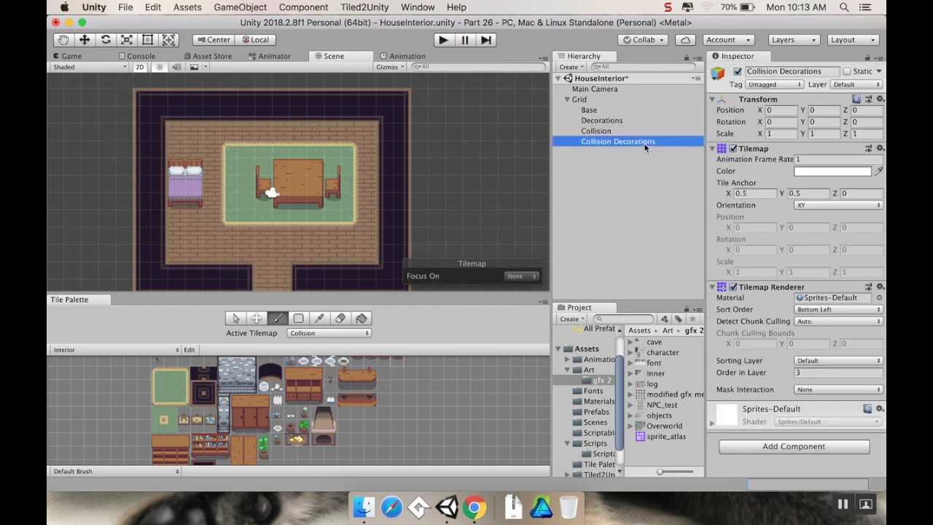
Step: Add a Rigidbody 2D to Collision Decorations and set its Body Type to Static
left_click(824, 444)
type("ri")
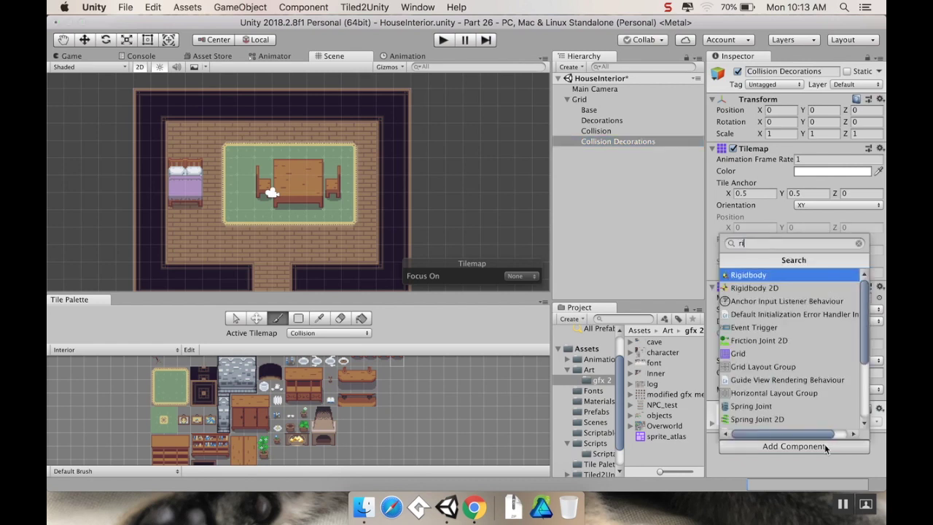
type("d")
key("BackSpace")
key("Down")
key("Return")
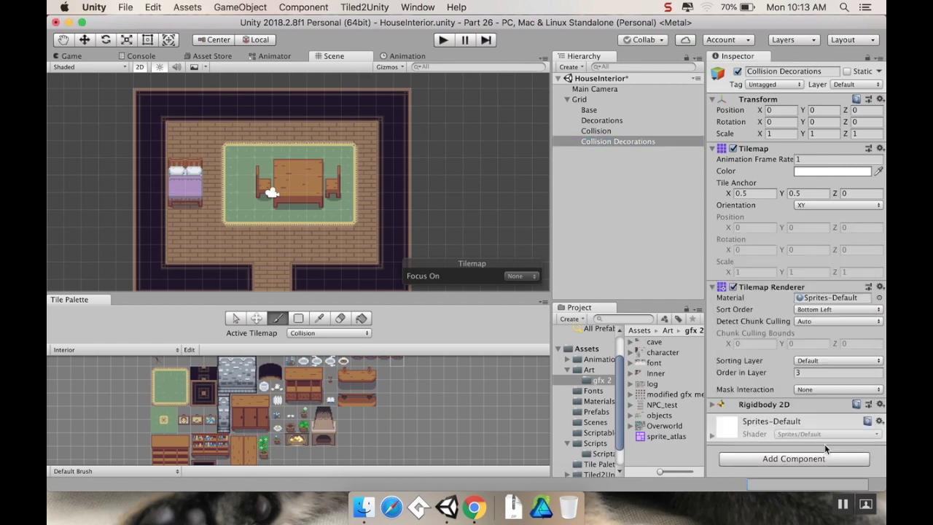
left_click(712, 407)
left_click(819, 415)
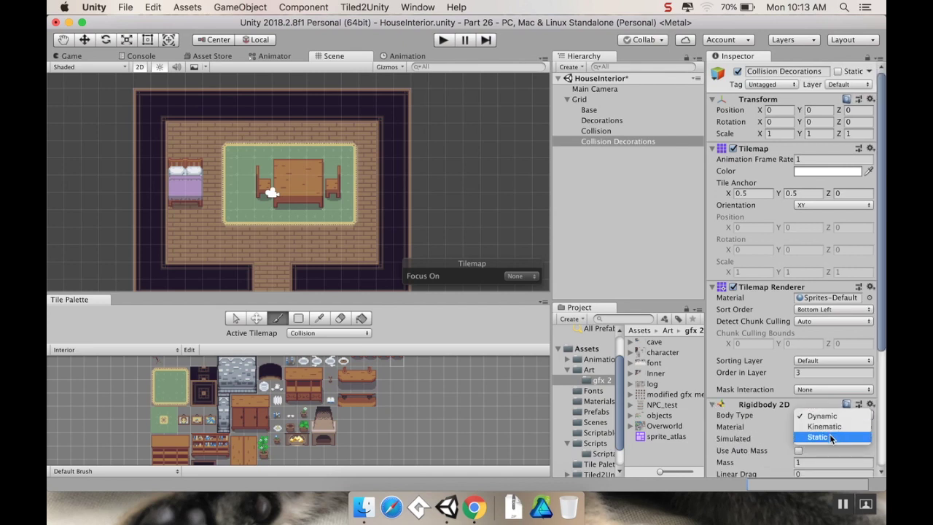
left_click(817, 437)
left_click(772, 404)
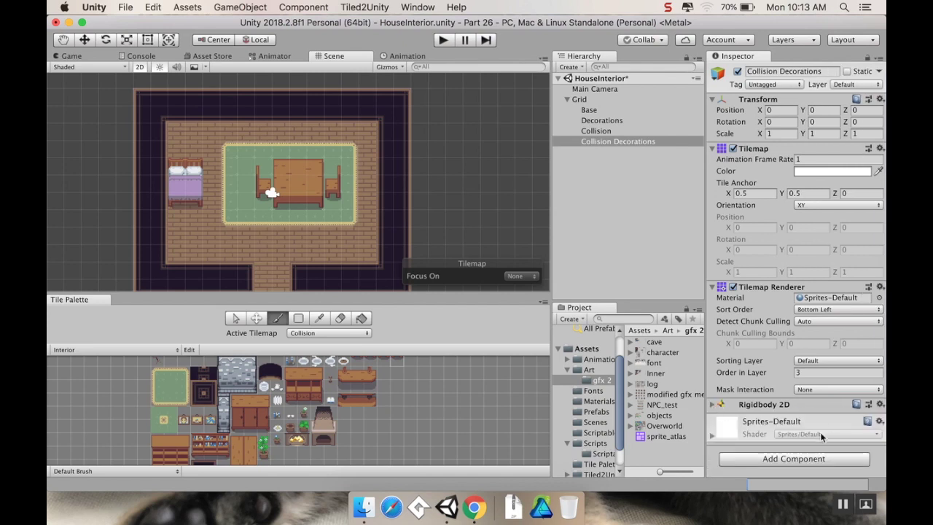
Step: Add a Tilemap Collider 2D with Used By Composite ticked, plus a Composite Collider 2D
left_click(801, 459)
type("tile")
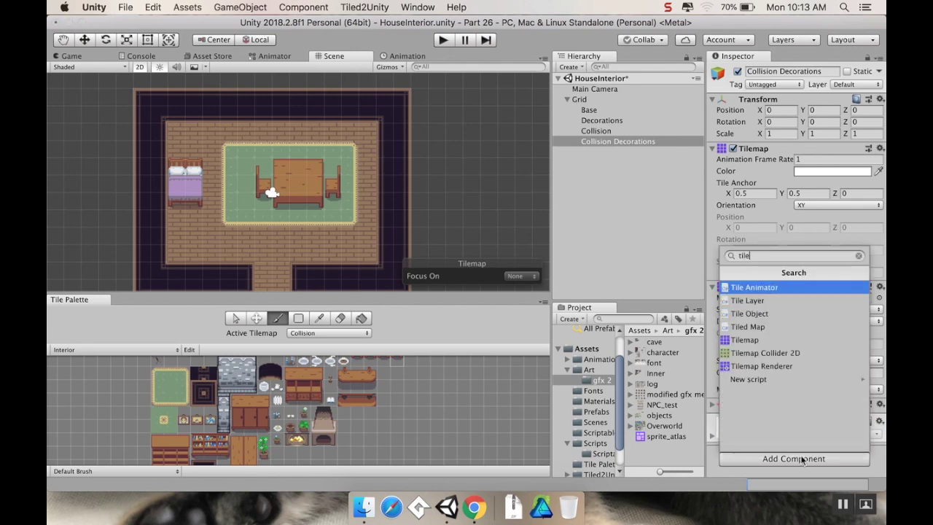
key("Down")
key("Down")
key("Down")
key("Down")
key("Down")
key("Return")
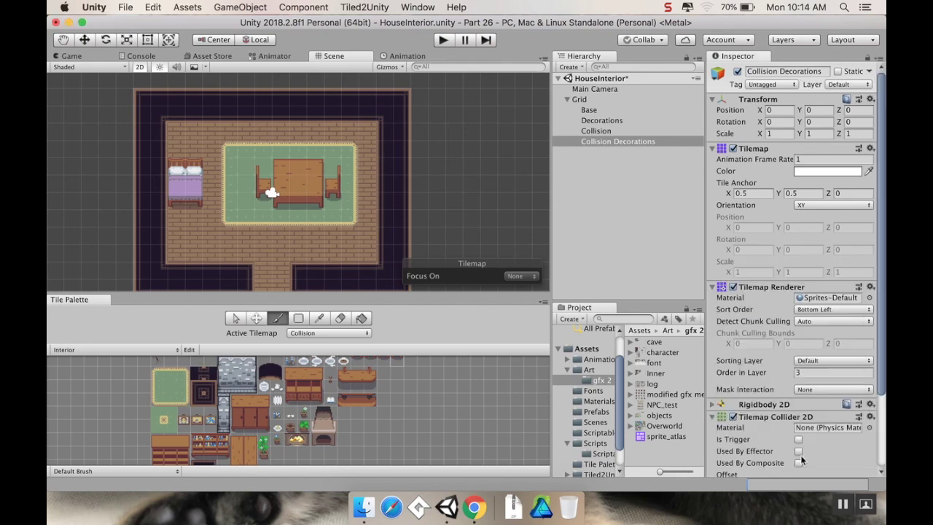
scroll(801, 459, "down", 3)
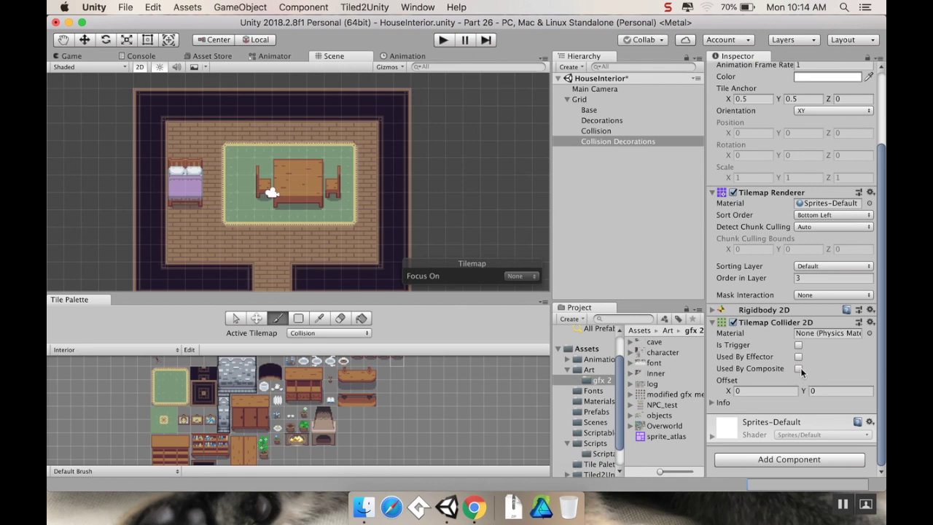
left_click(798, 368)
left_click(796, 460)
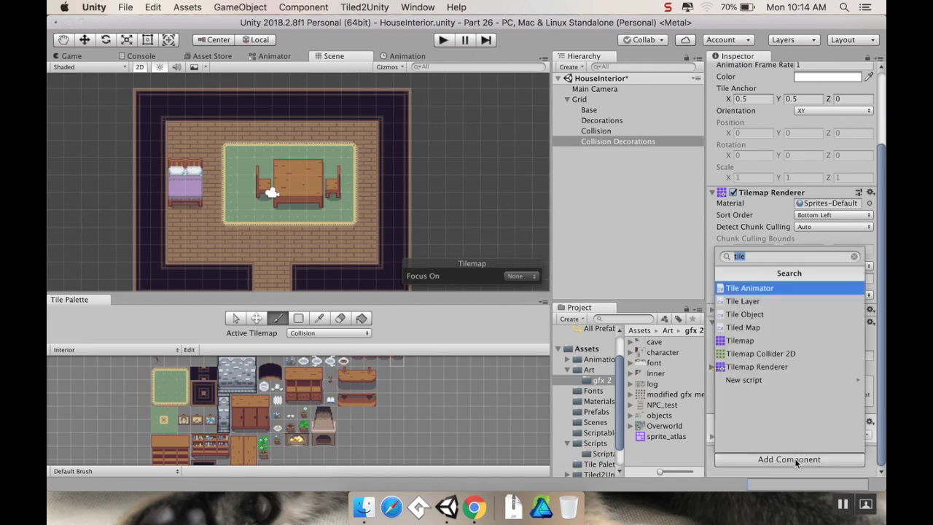
type("com")
key("Return")
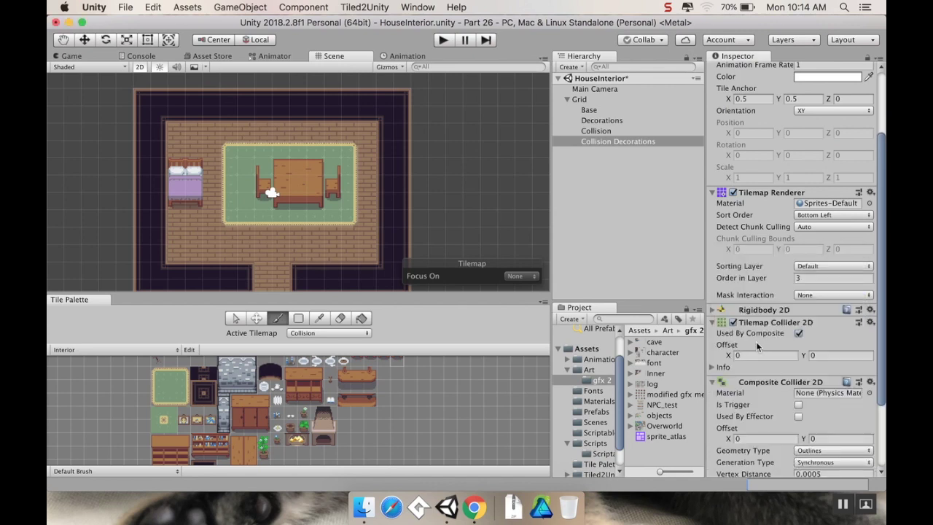
middle_click_drag(387, 223, 469, 245)
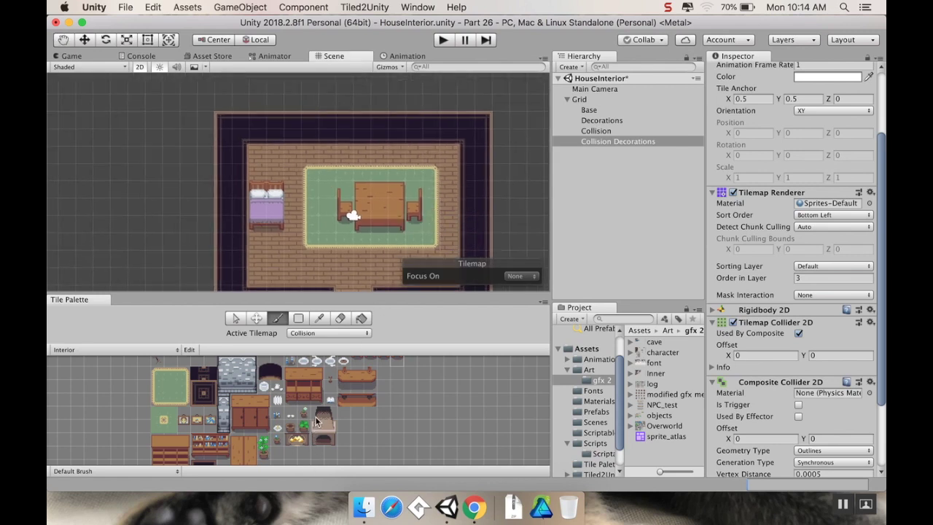
key("i")
left_click(327, 440)
Step: Make Collision Decorations the active tilemap and paint two fireplaces against the top wall
left_click(309, 336)
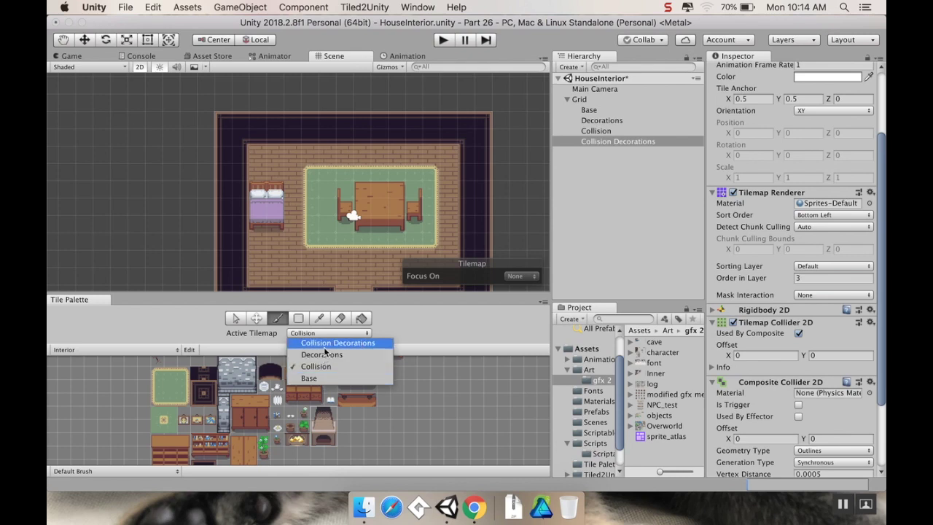
left_click(330, 343)
left_click(274, 165)
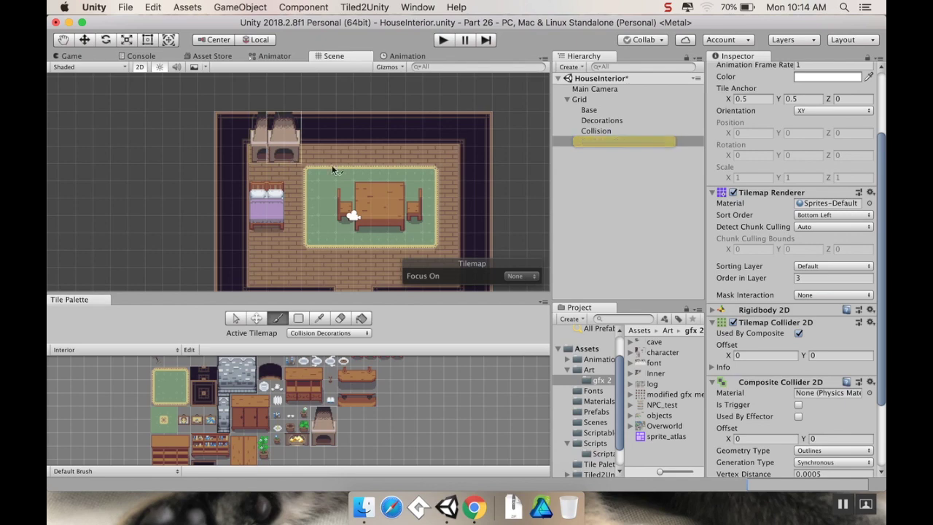
left_click(362, 165)
Step: Paint a blue picture and a window onto the room's top wall
middle_click_drag(361, 178, 323, 155)
scroll(273, 131, "up", 3)
mouse_move(273, 131)
middle_mouse_down()
mouse_move(288, 146)
mouse_move(244, 153)
mouse_move(234, 191)
middle_mouse_up()
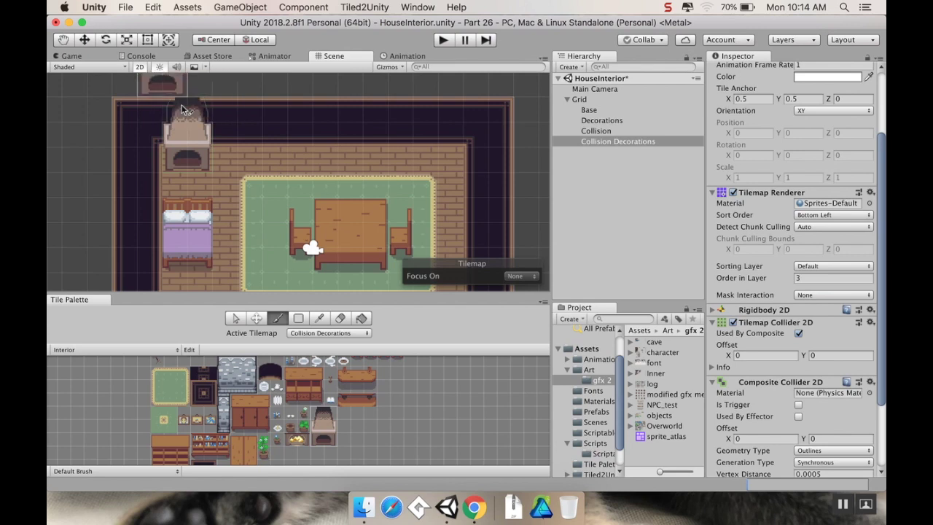
middle_click_drag(400, 169, 360, 149)
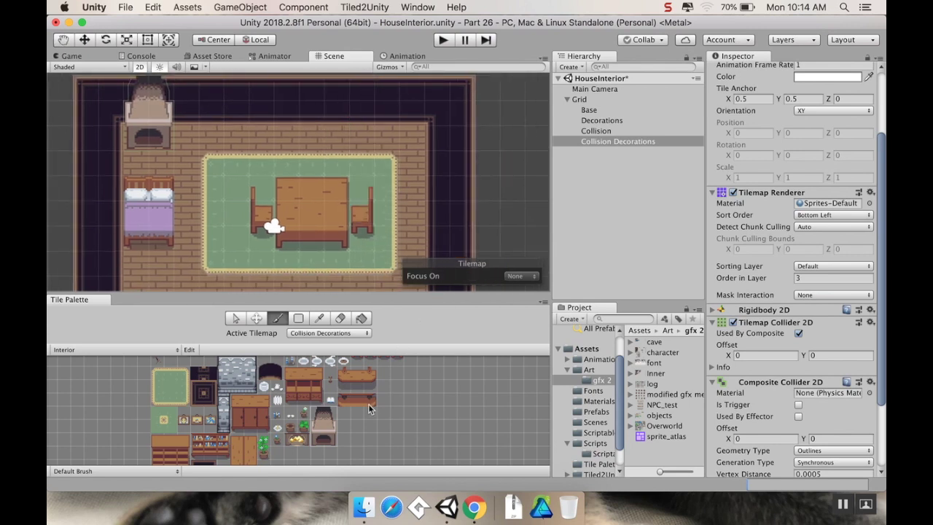
scroll(350, 415, "up", 5)
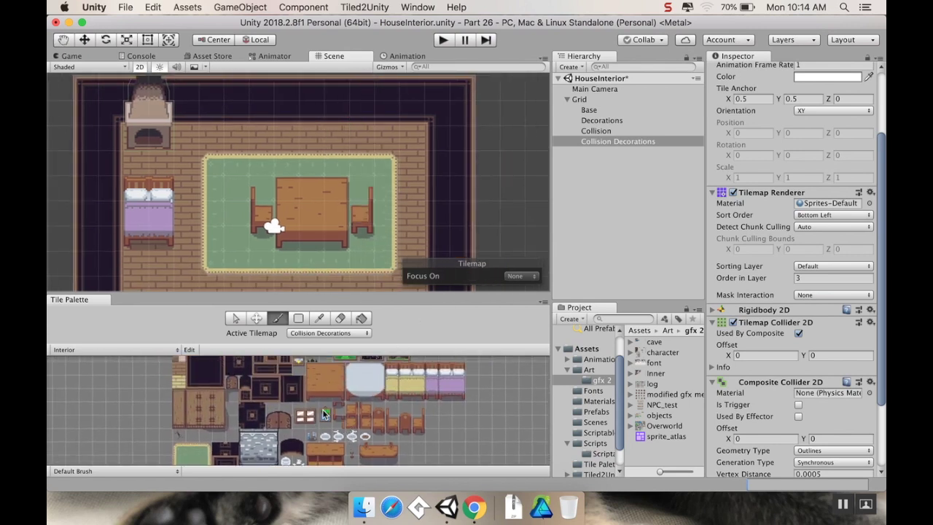
left_click(326, 412)
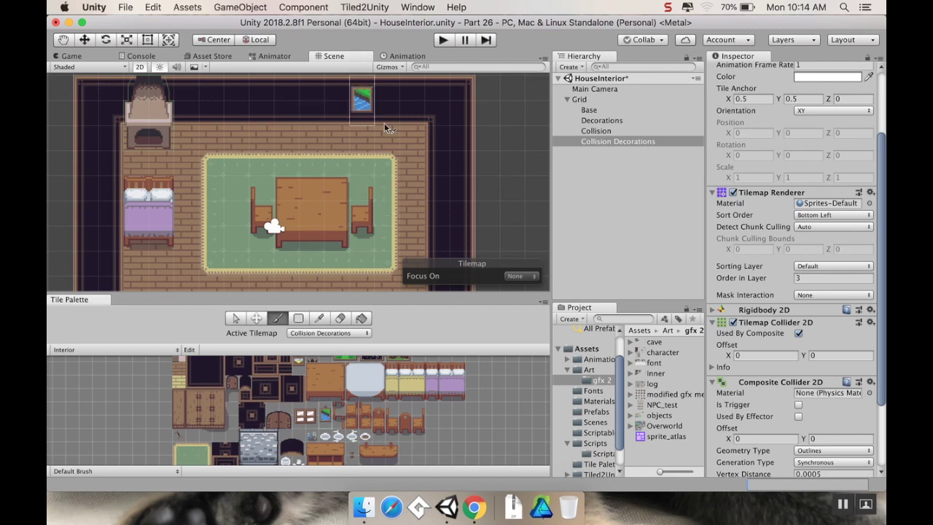
left_click(410, 121)
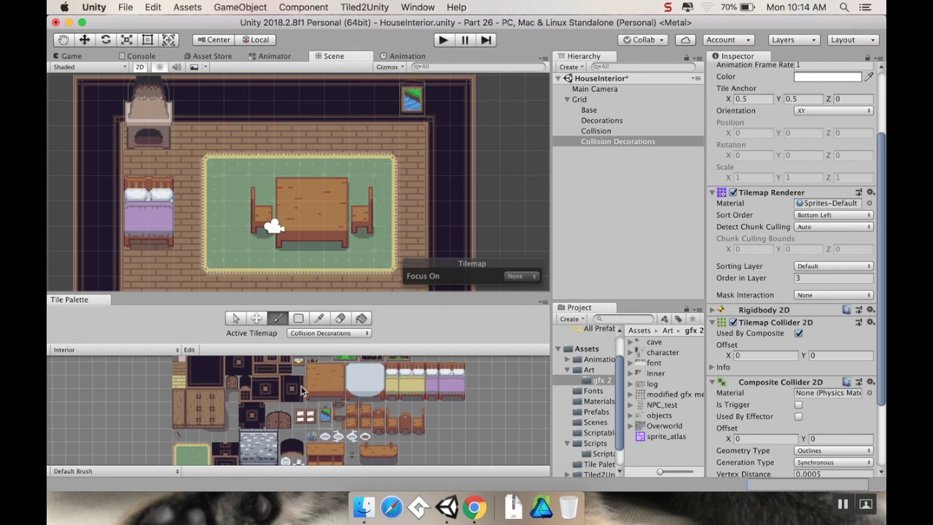
key("i")
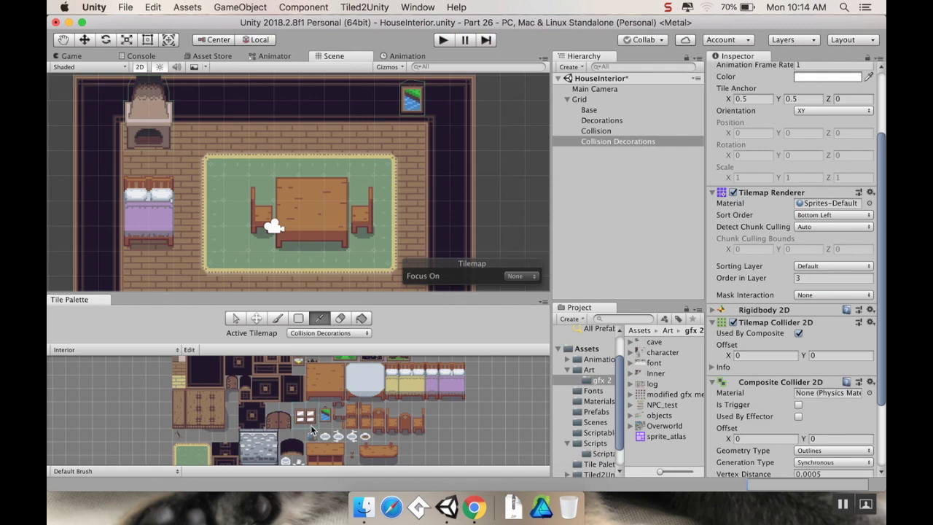
left_click(308, 419)
left_click(241, 108)
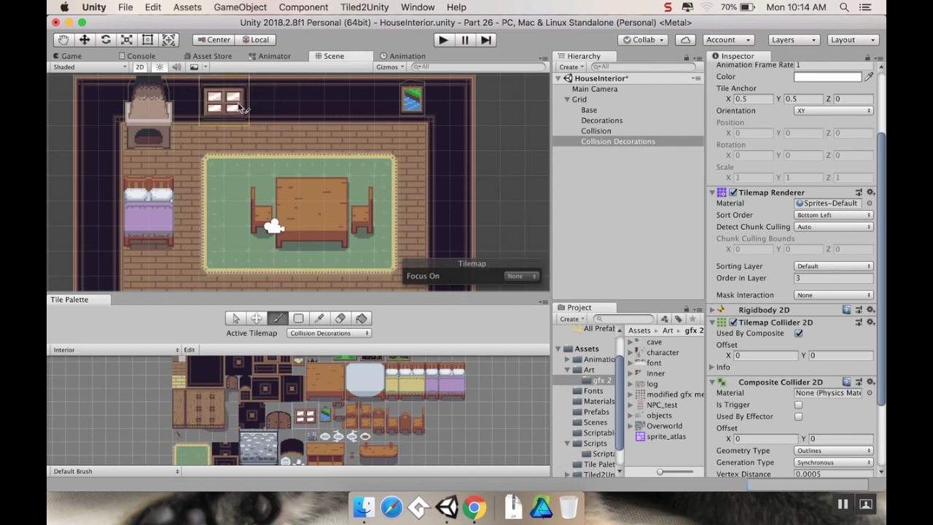
Step: Paint a small picture frame onto the upper wall
scroll(240, 182, "down", 2)
scroll(182, 219, "up", 2)
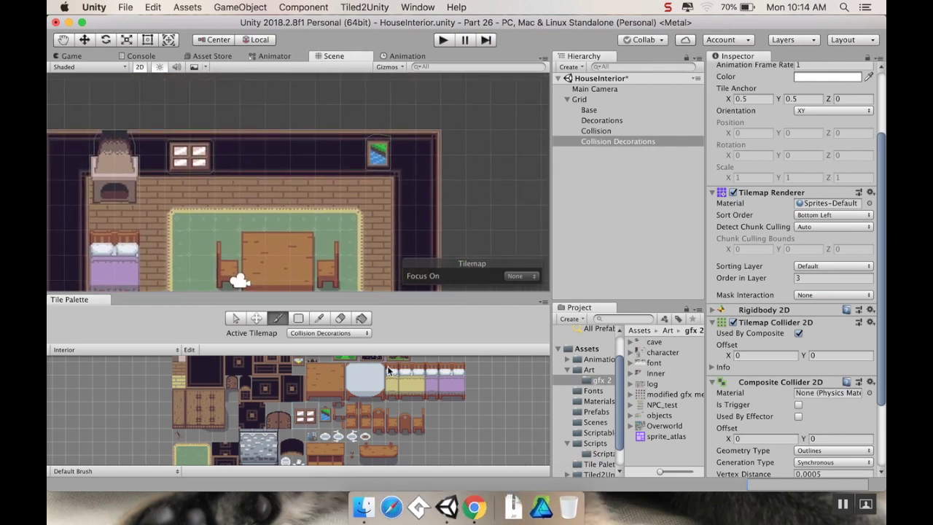
middle_click_drag(391, 408, 390, 434)
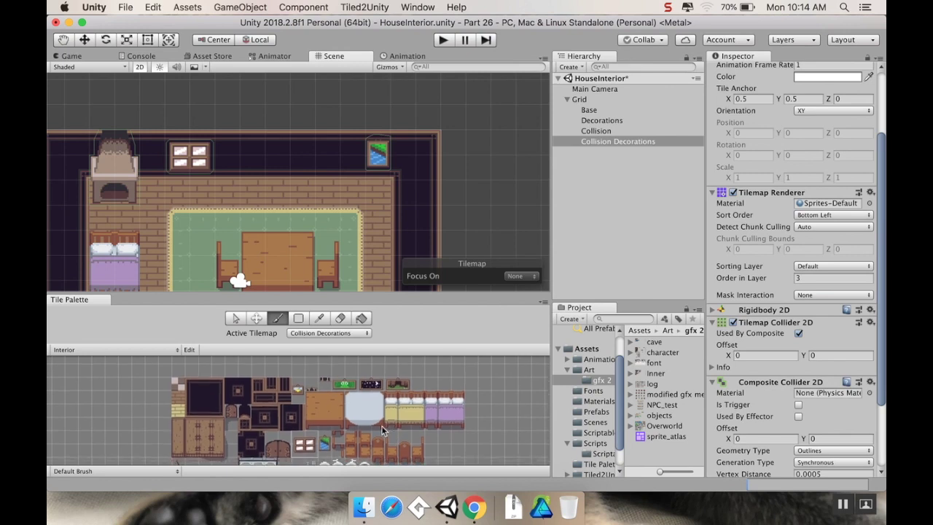
left_click(299, 386)
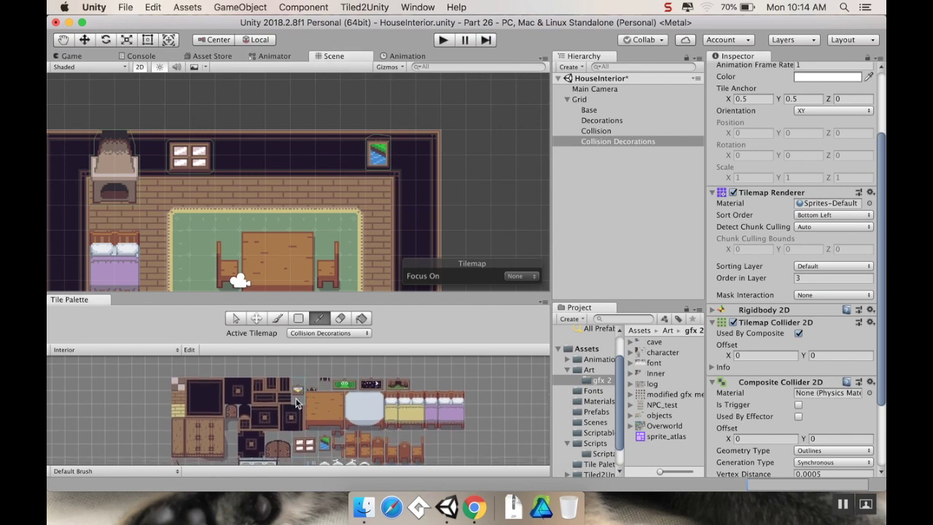
left_click(328, 151)
scroll(408, 222, "down", 5)
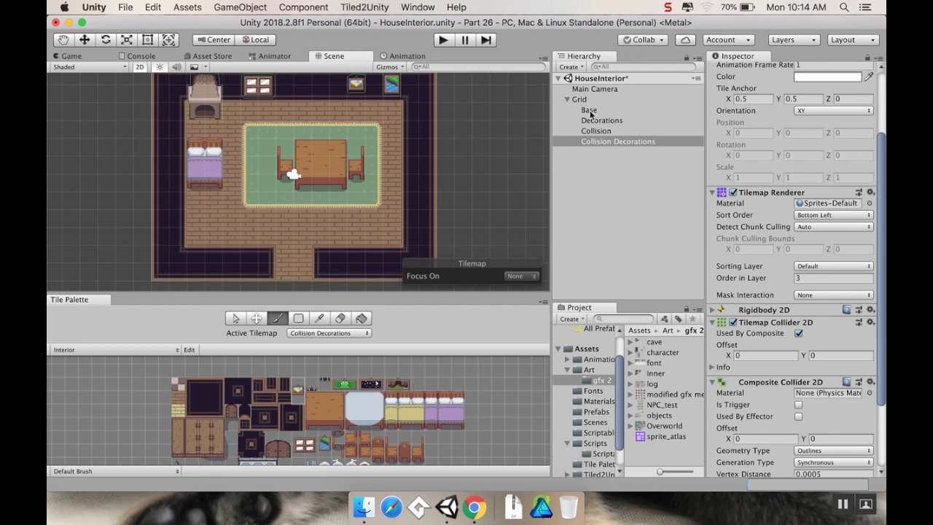
Step: Place the Player prefab from Assets/Prefabs in the room near the doorway
left_click(568, 100)
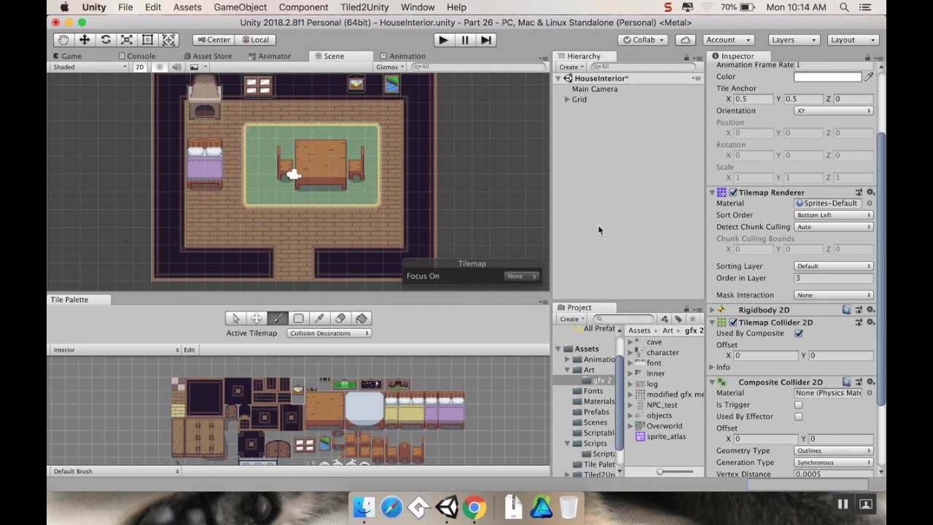
left_click(594, 413)
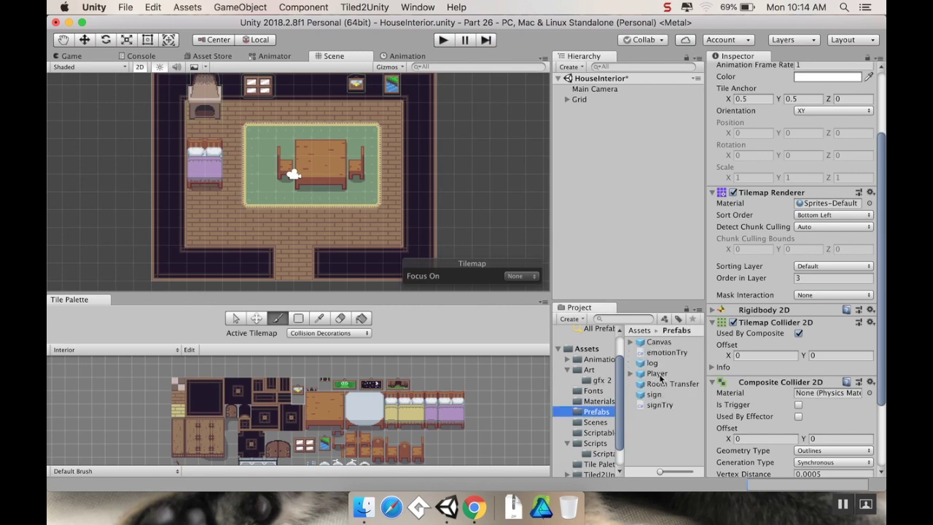
left_click_drag(660, 375, 295, 229)
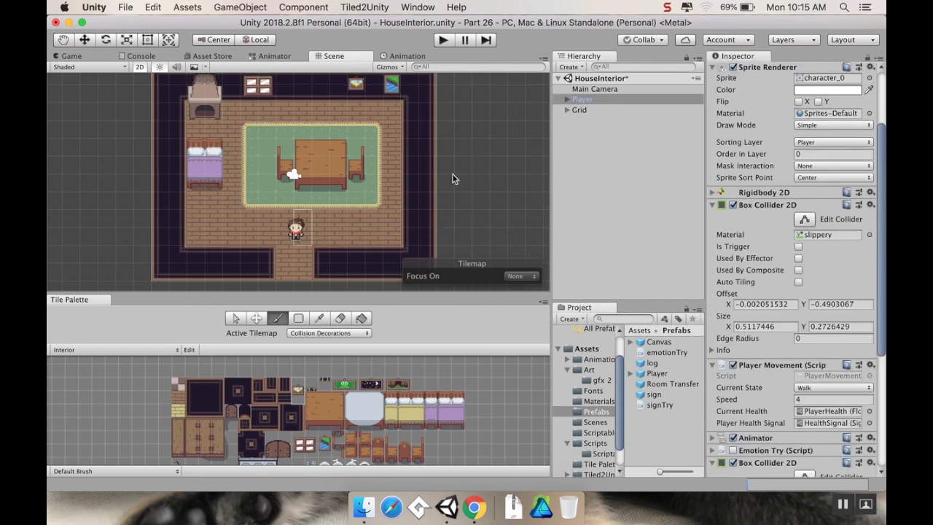
Step: Playtest the room by walking the Player around the rug, table, stove and doorway, then stop
left_click(443, 40)
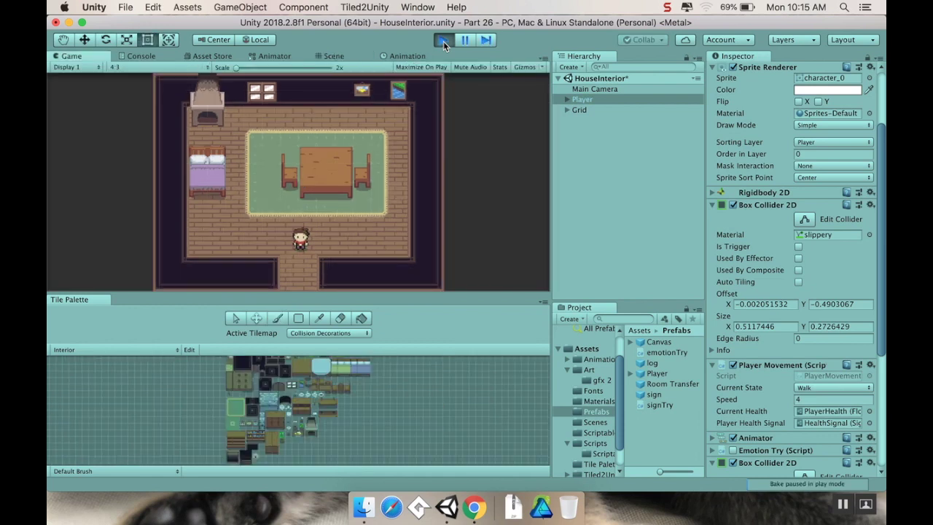
key("Left")
key("Up")
key("Left")
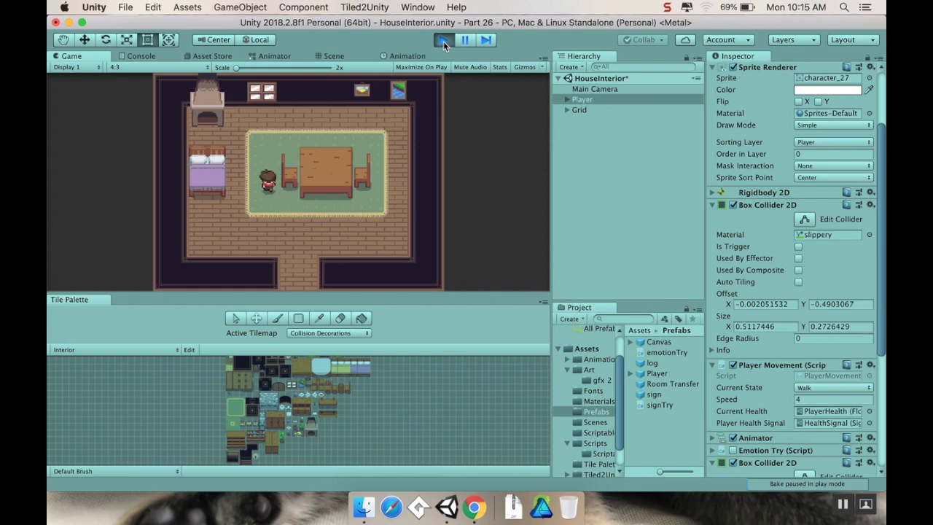
key("Up")
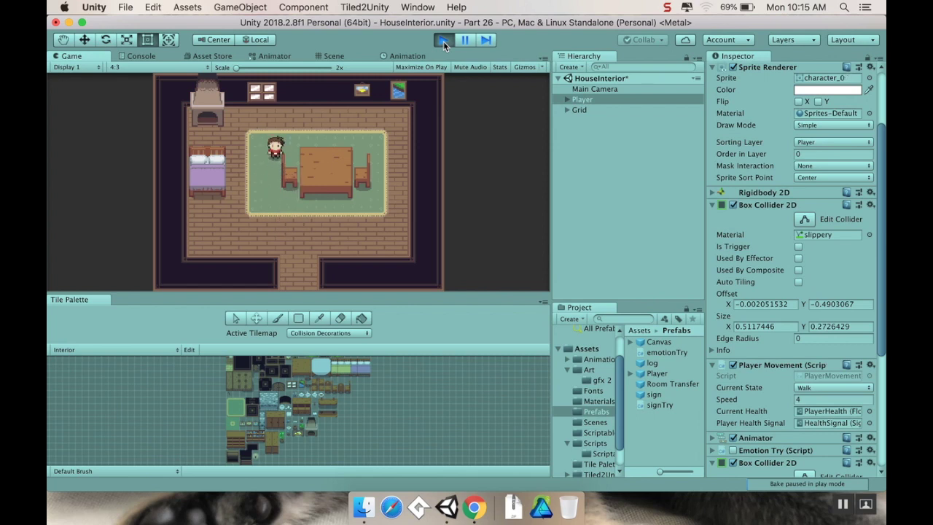
key("Right")
key("Up")
key("Left")
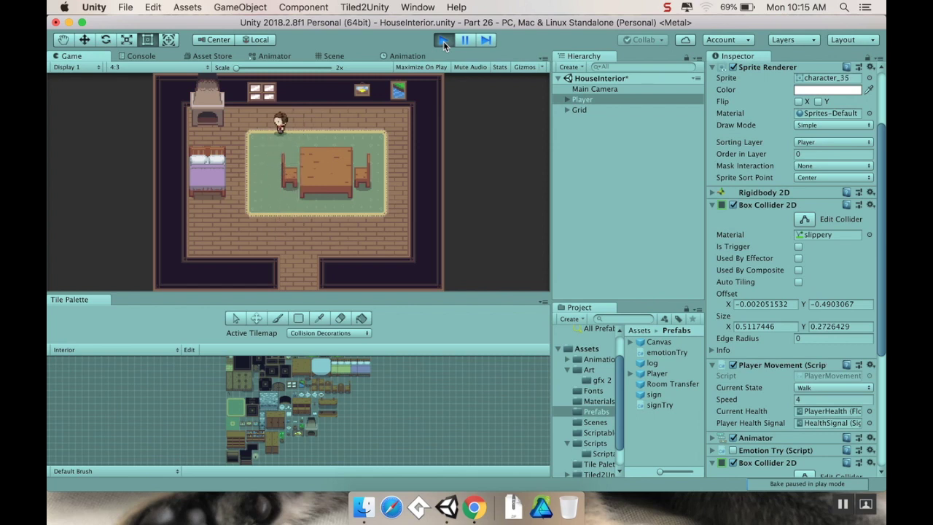
key("Left")
key("Right")
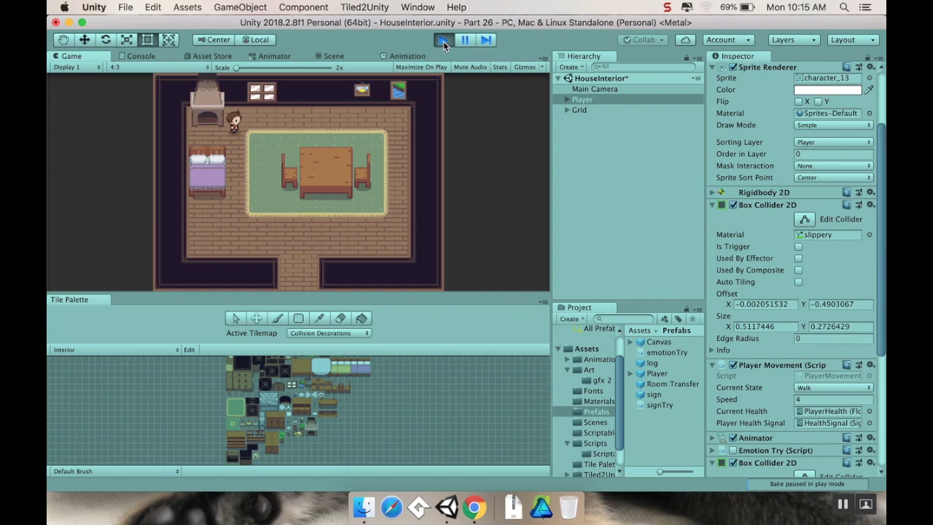
key("Up")
key("Right")
key("Down")
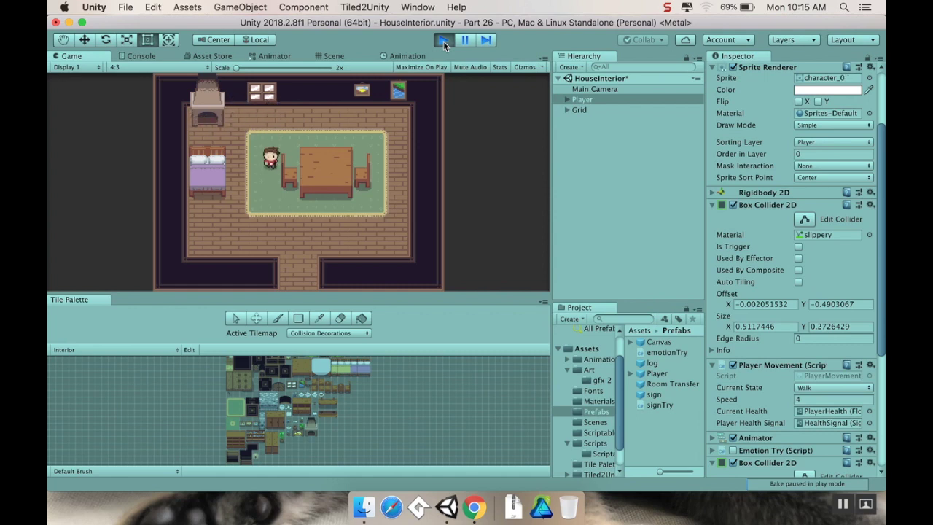
key("Down")
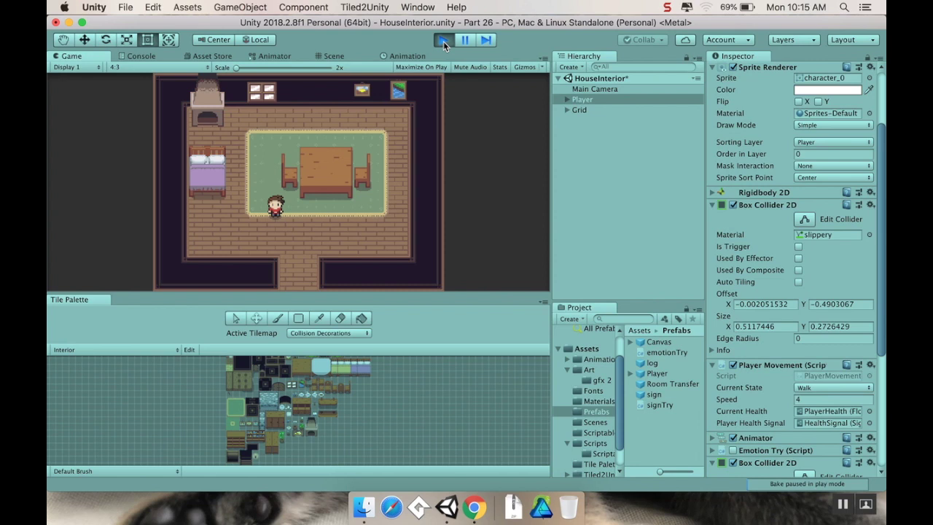
key("Right")
key("Down")
key("Up")
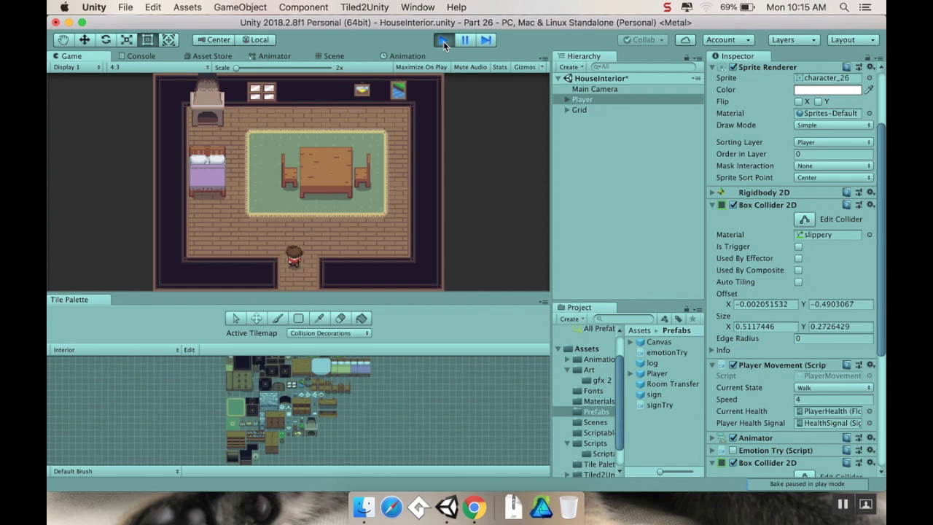
key("Up")
key("Left")
key("Down")
key("Right")
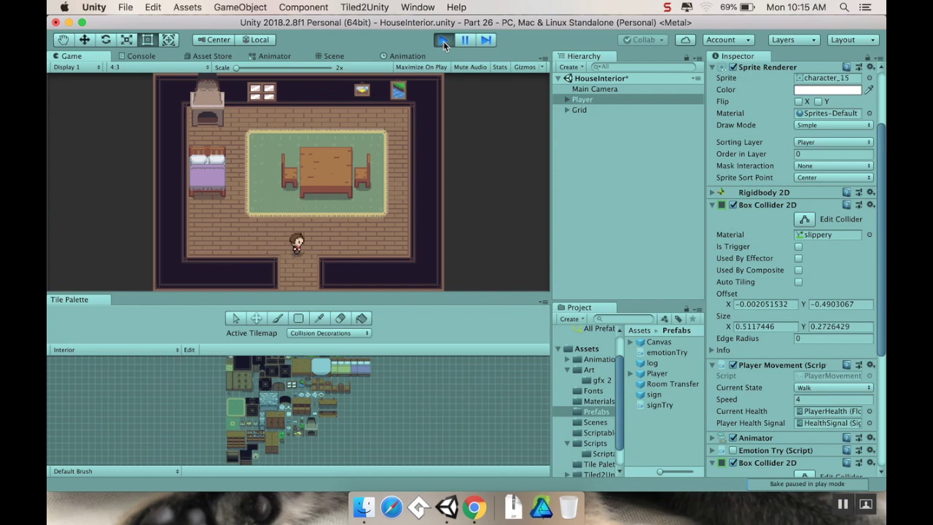
key("Right")
key("Left")
key("Up")
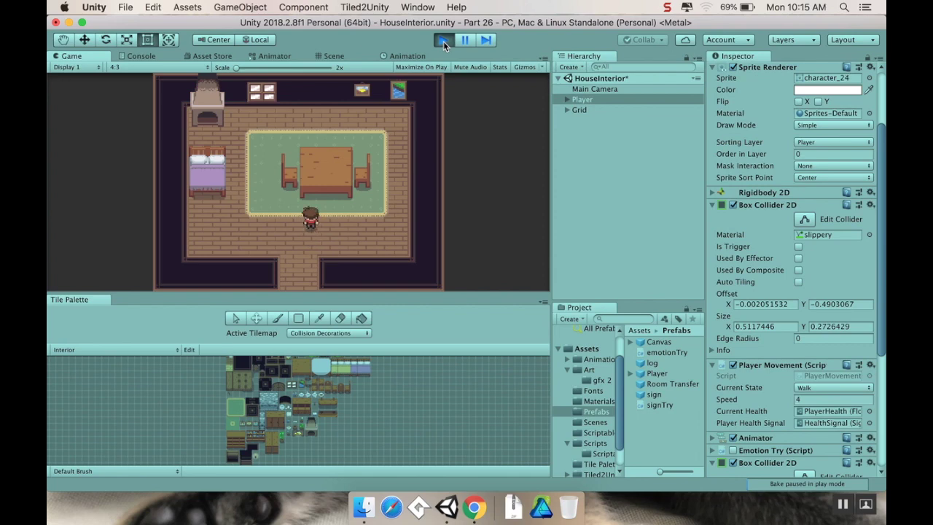
left_click(443, 41)
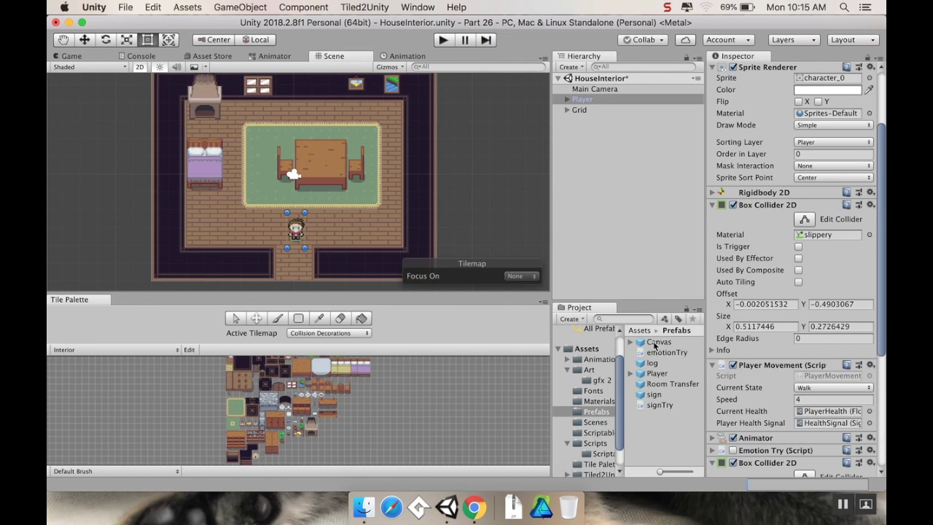
Step: Add the Canvas prefab to the Hierarchy and run the game, walking the player to the top wall
left_click_drag(654, 344, 458, 194)
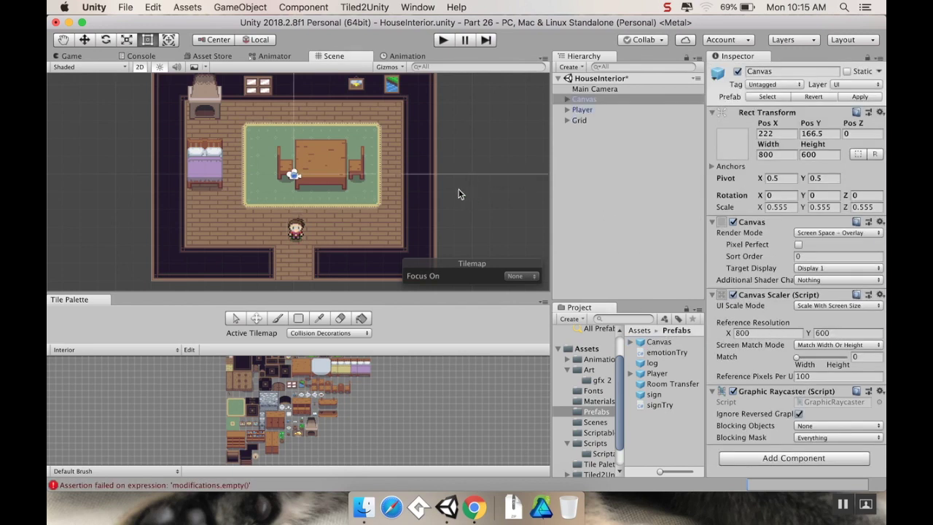
left_click(443, 39)
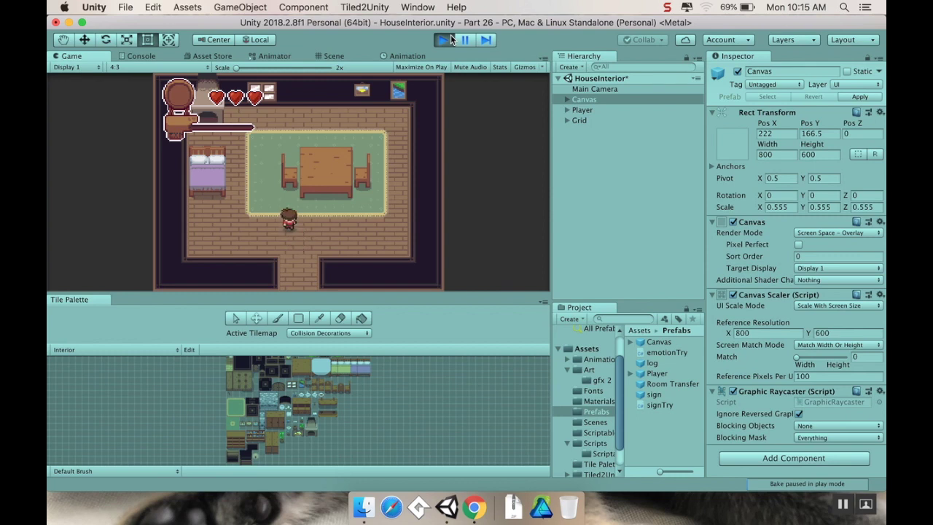
key("Up")
key("Left")
key("Up")
key("Right")
Step: Walk the player back beside the rug, then toggle the Canvas hearts overlay off and on
key("Left")
key("Down")
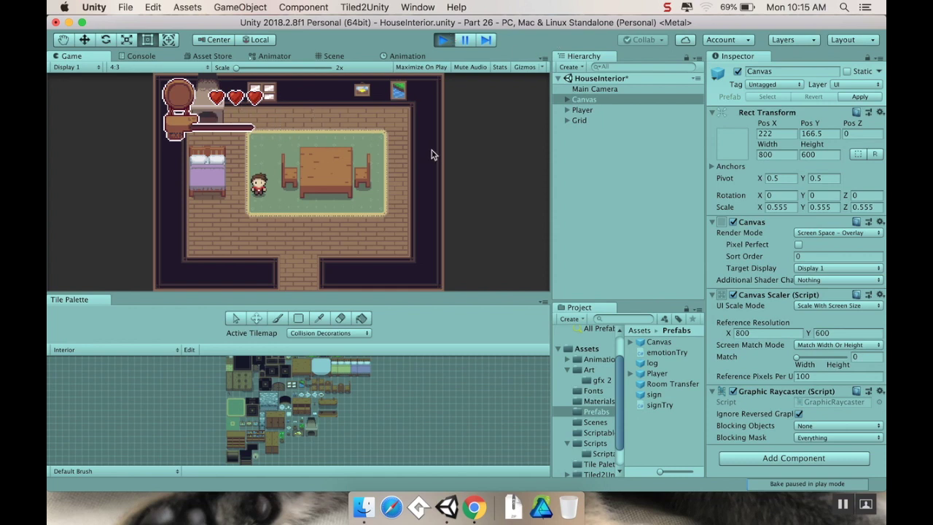
left_click(738, 72)
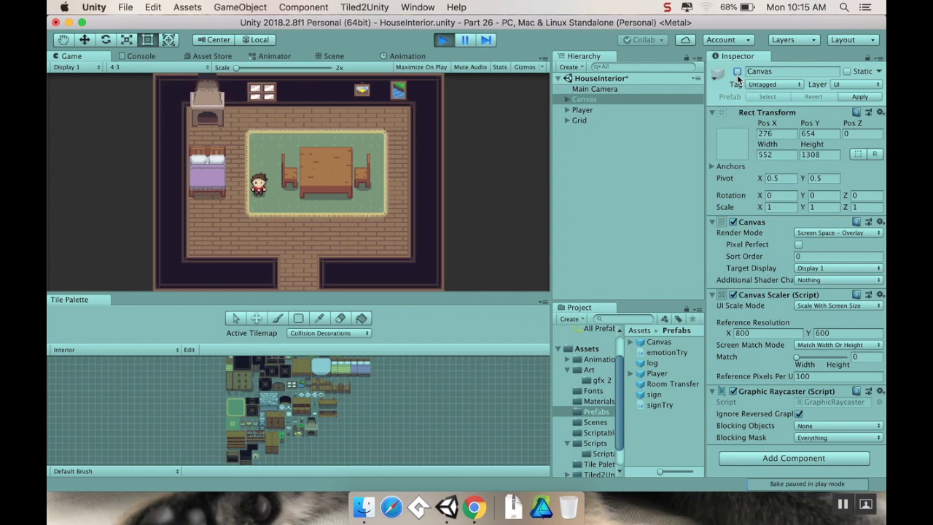
left_click(738, 73)
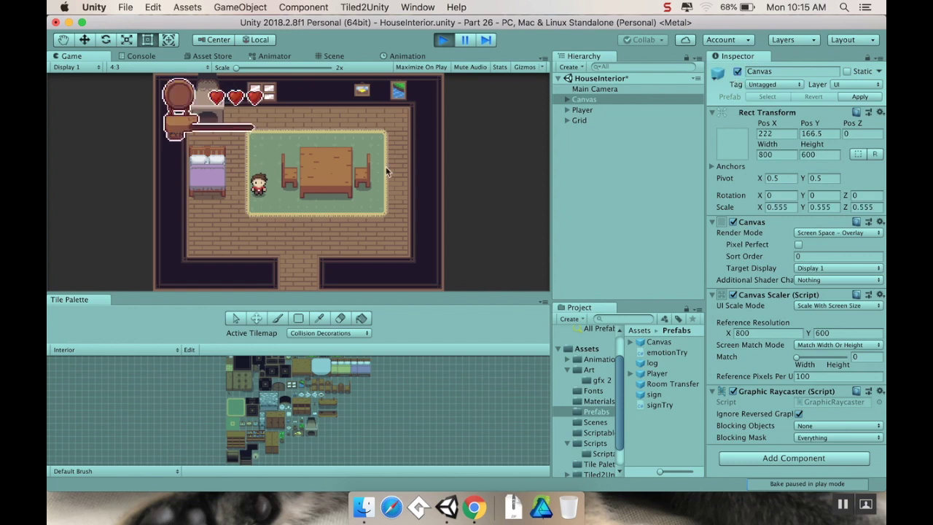